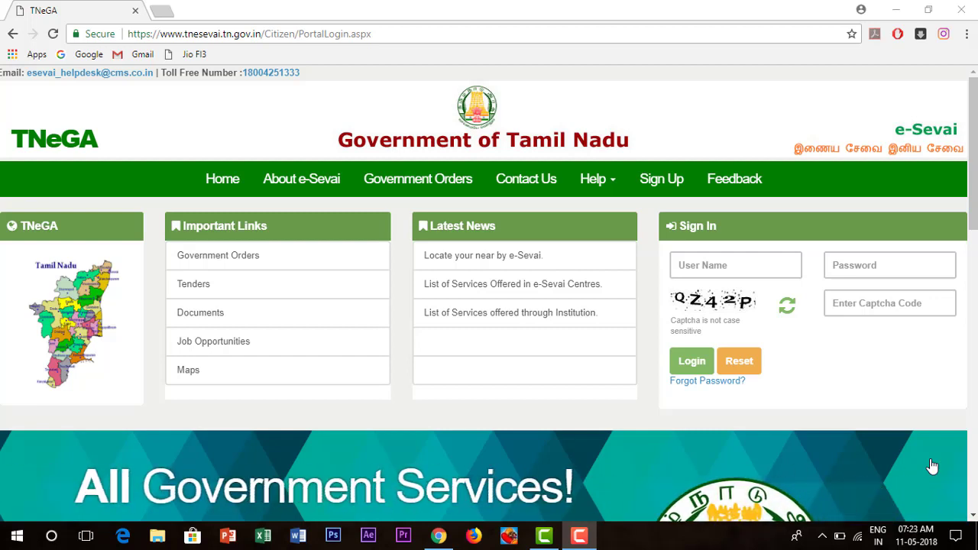
# - Sign in to e-Sevai with the account user name, password and displayed captcha code
pyautogui.click(764, 256)
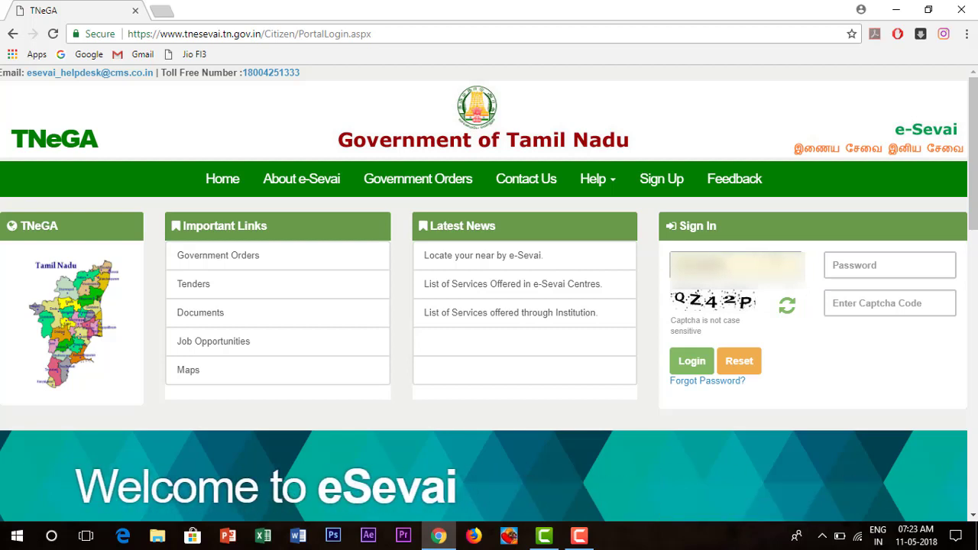
pyautogui.click(890, 265)
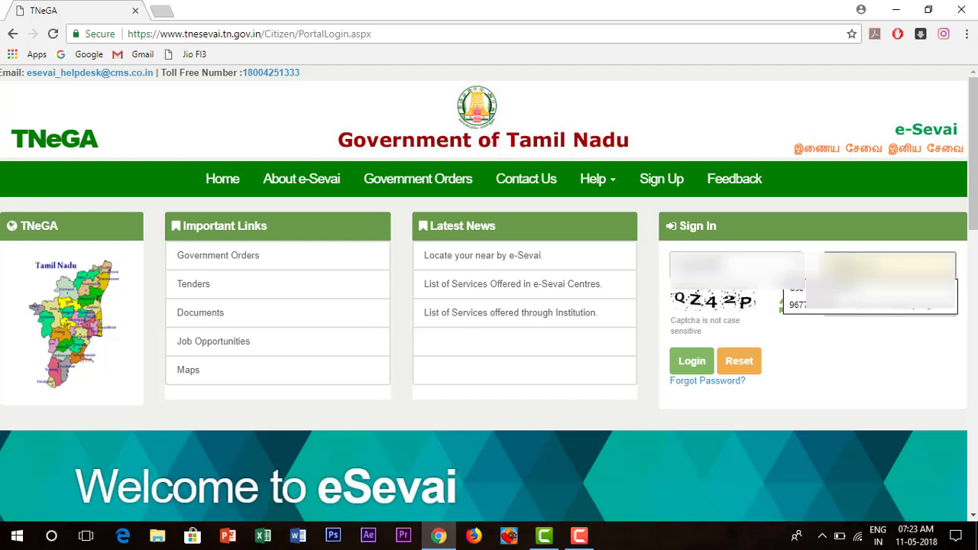
pyautogui.write('****')
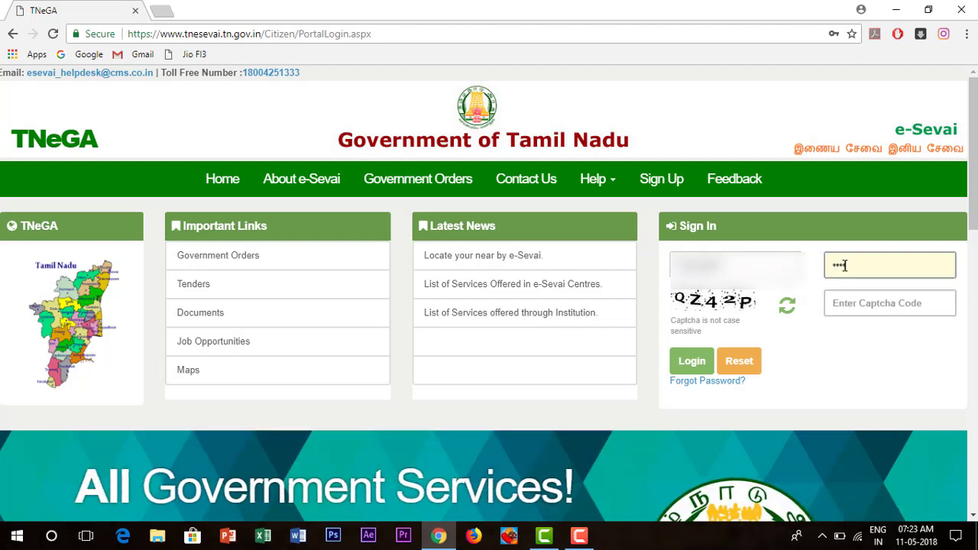
pyautogui.write('*****')
pyautogui.click(885, 300)
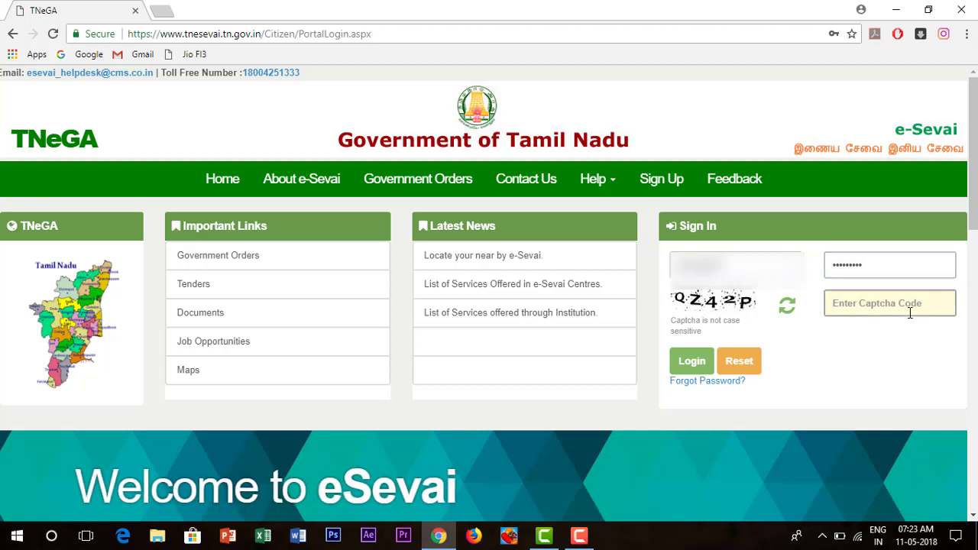
pyautogui.write('qz42')
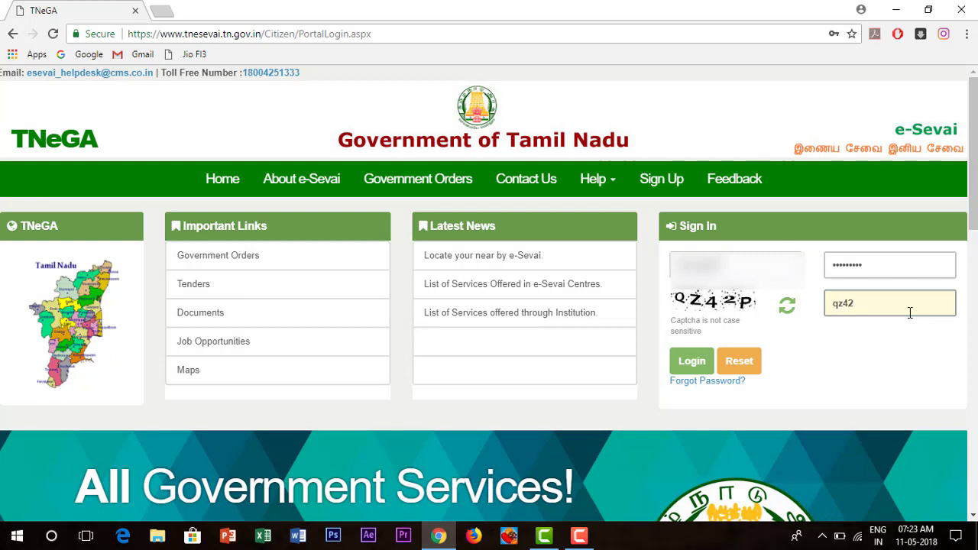
pyautogui.write('p')
pyautogui.click(691, 362)
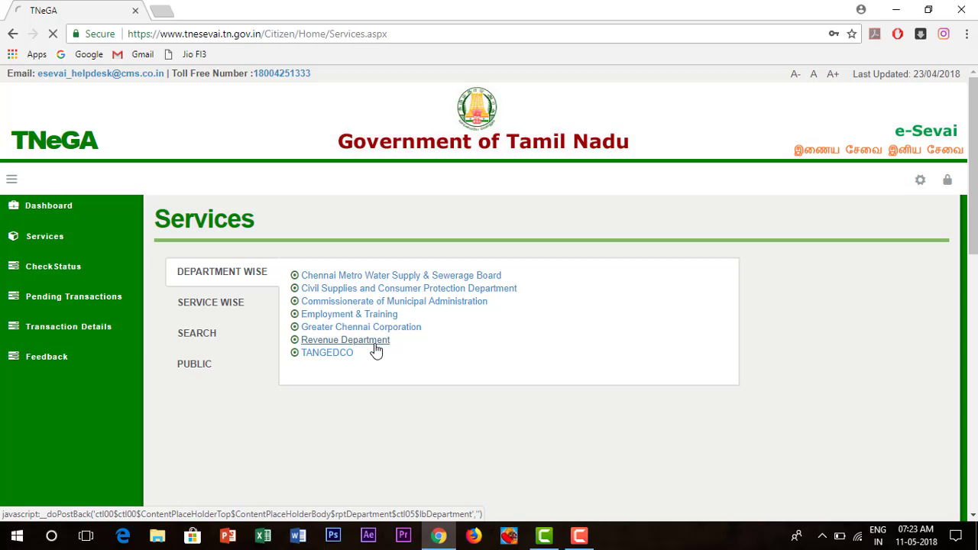
# - Open Revenue Department's REV-101 Community certificate service, maximize its window and proceed past the instructions
pyautogui.click(374, 344)
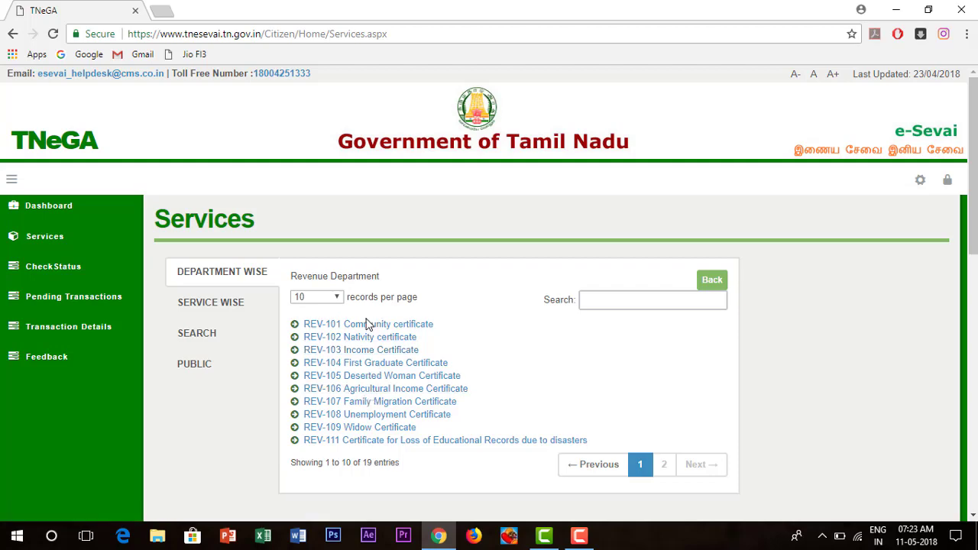
pyautogui.click(374, 328)
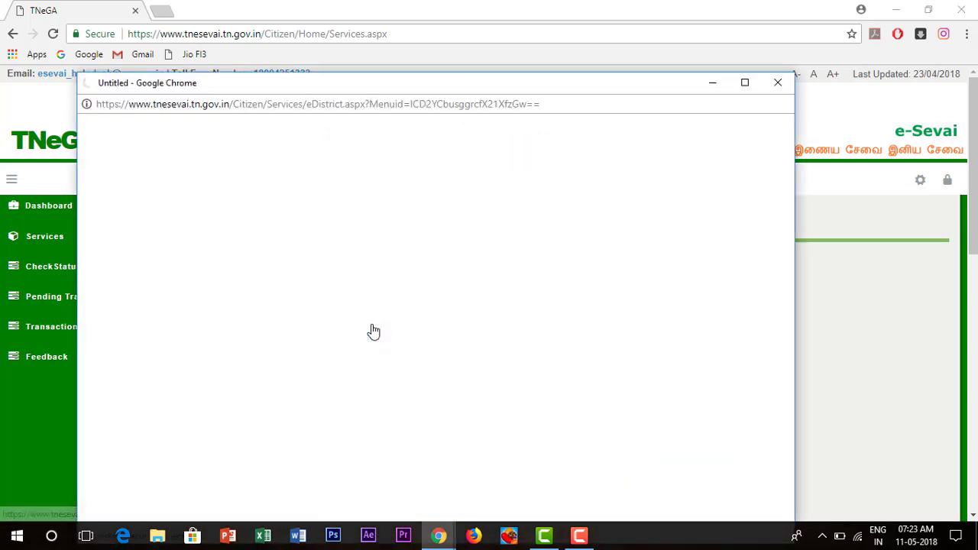
pyautogui.click(746, 84)
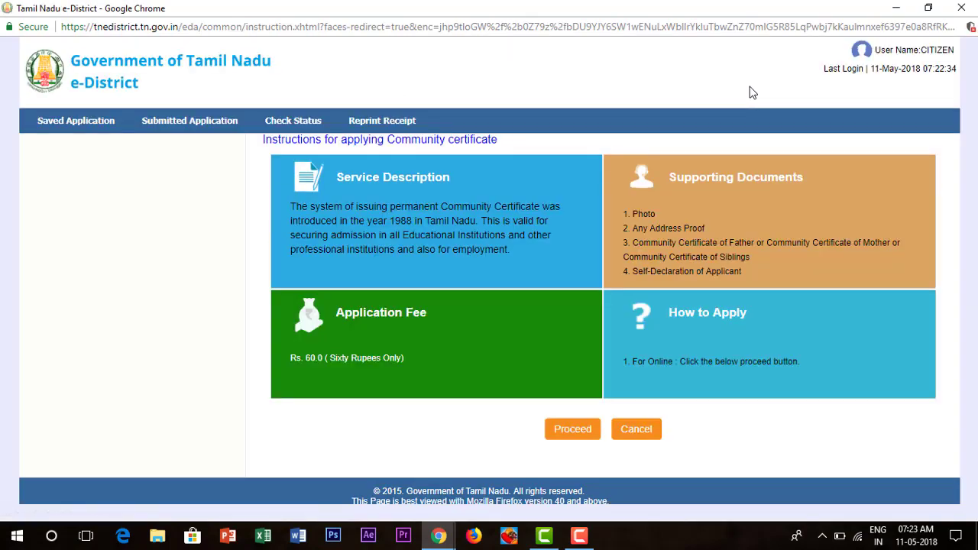
pyautogui.click(575, 430)
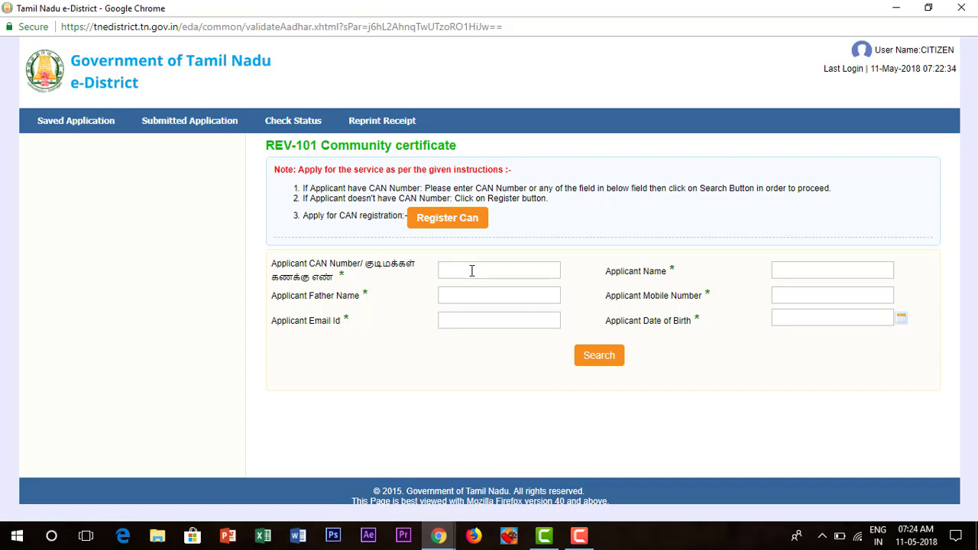
# - Choose Register Can to start a new CAN registration for an applicant without a CAN number
pyautogui.click(472, 271)
pyautogui.click(430, 228)
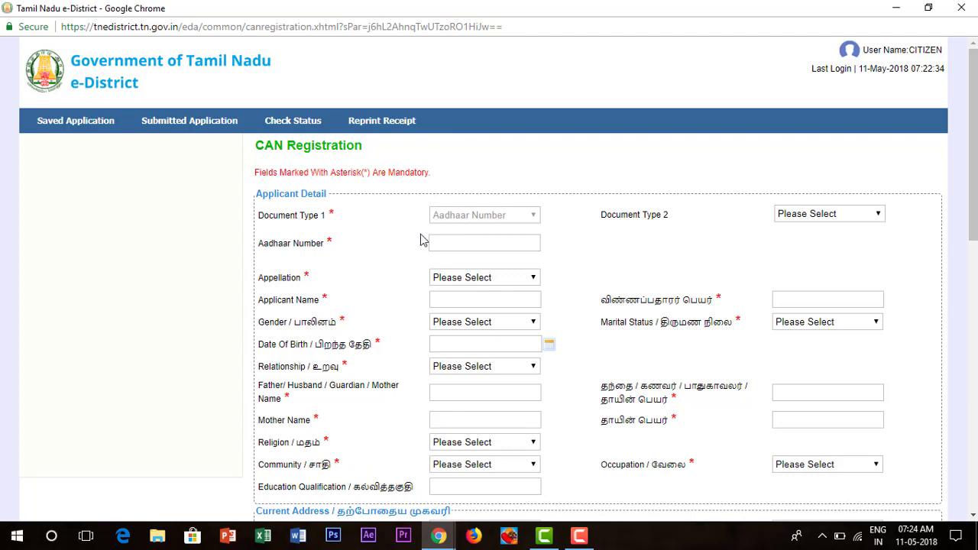
pyautogui.click(501, 244)
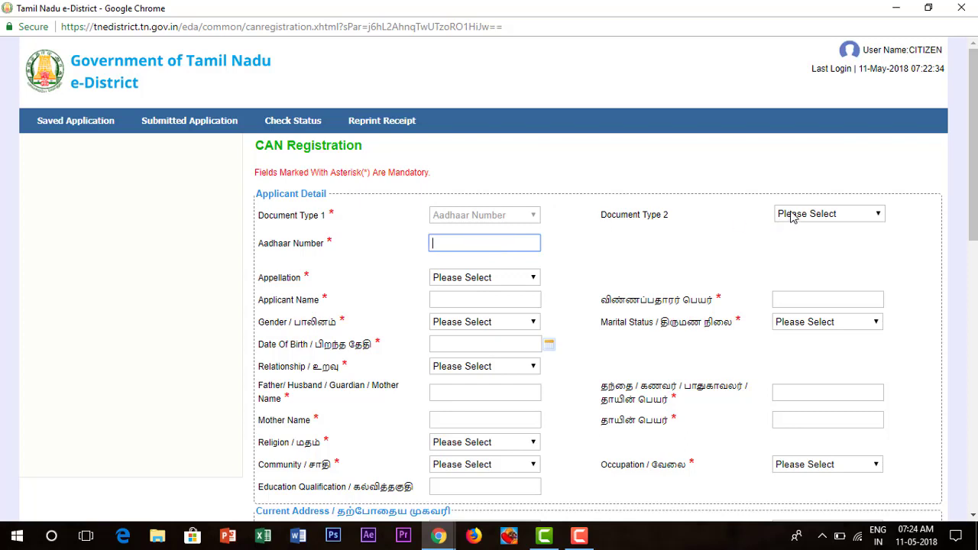
pyautogui.moveTo(675, 214); pyautogui.dragTo(598, 227)
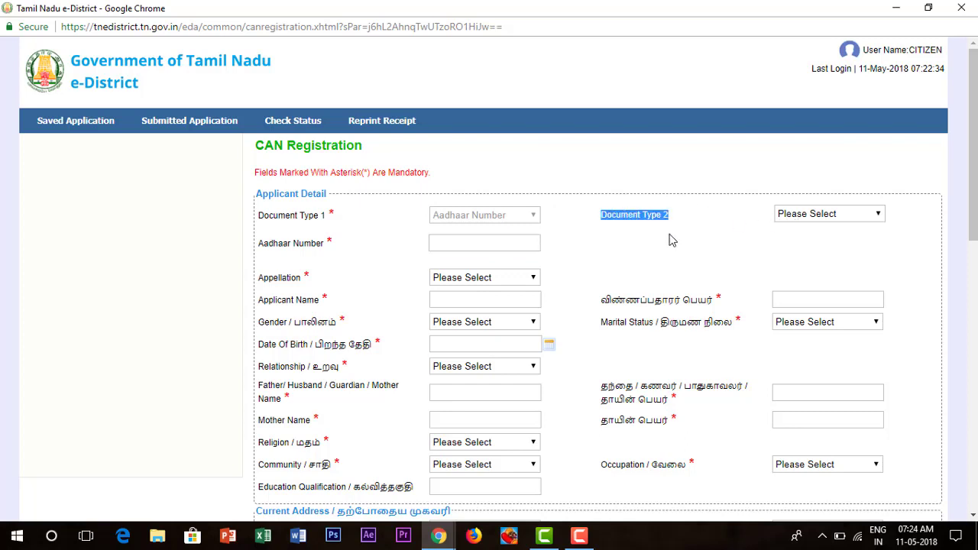
pyautogui.click(688, 228)
pyautogui.click(795, 217)
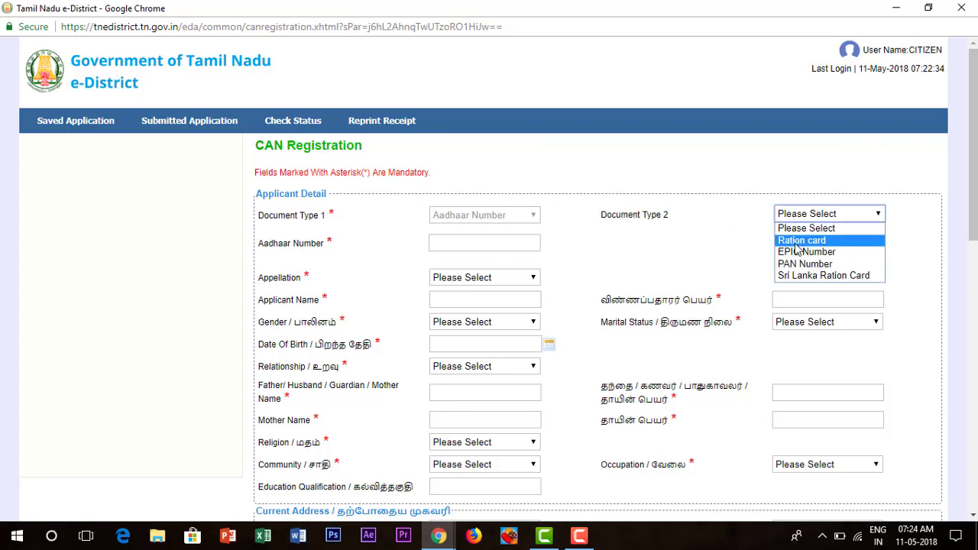
pyautogui.click(795, 242)
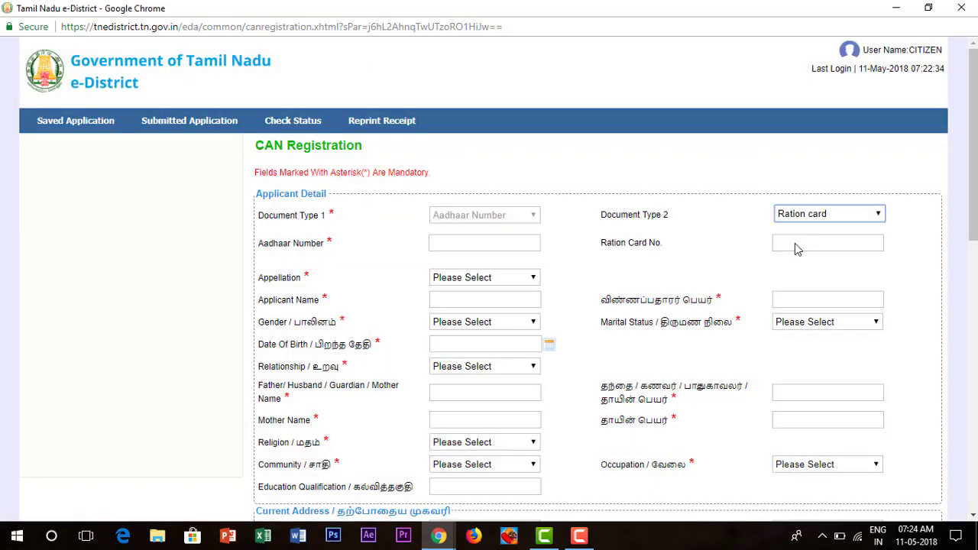
pyautogui.click(796, 243)
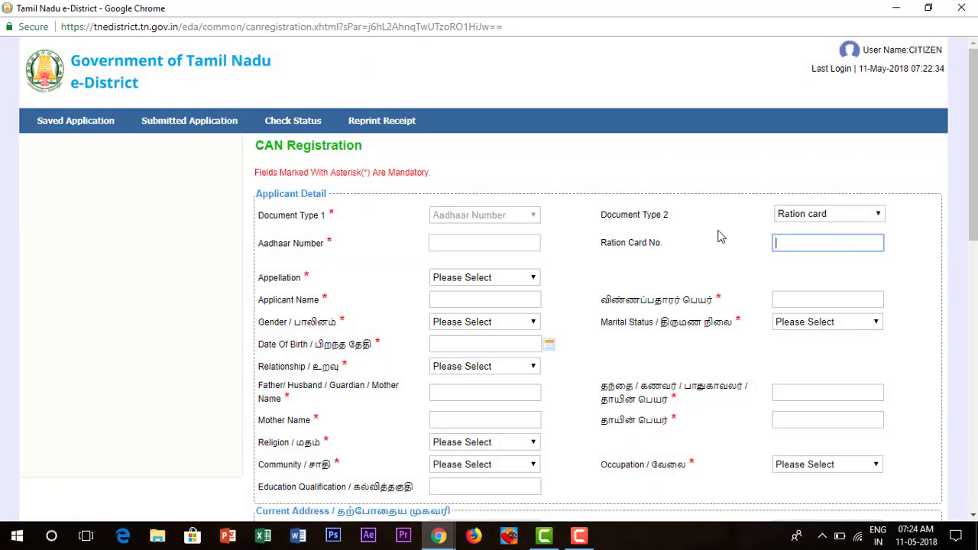
pyautogui.click(800, 217)
pyautogui.click(801, 226)
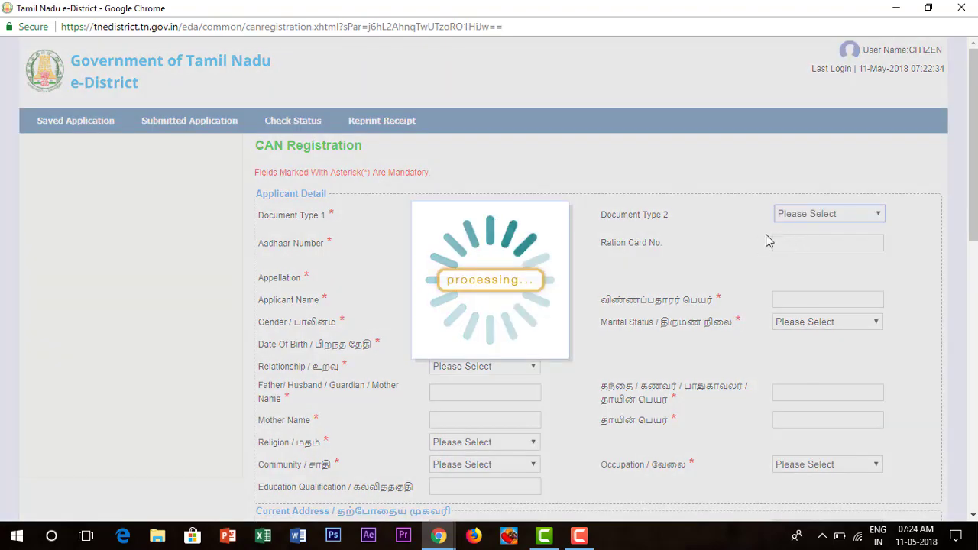
pyautogui.scroll(-1, 692, 239)
pyautogui.scroll(-2, 692, 239)
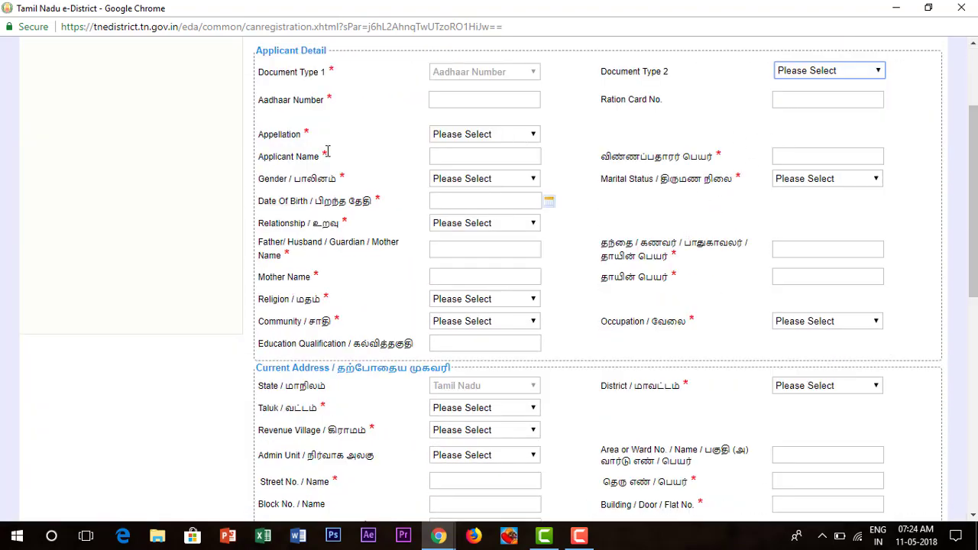
# - Choose Selvan as the appellation, then fill the applicant's name in the English and Tamil fields
pyautogui.click(480, 139)
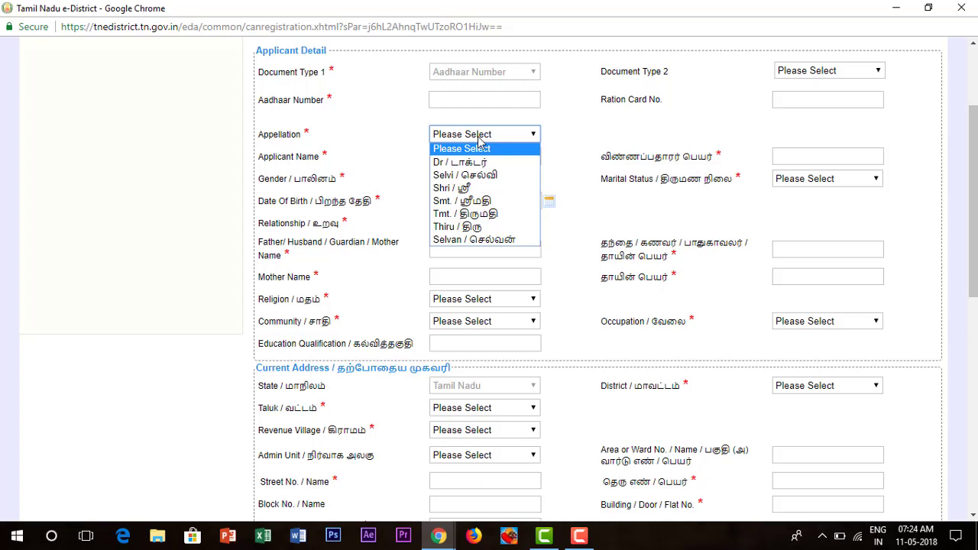
pyautogui.click(470, 239)
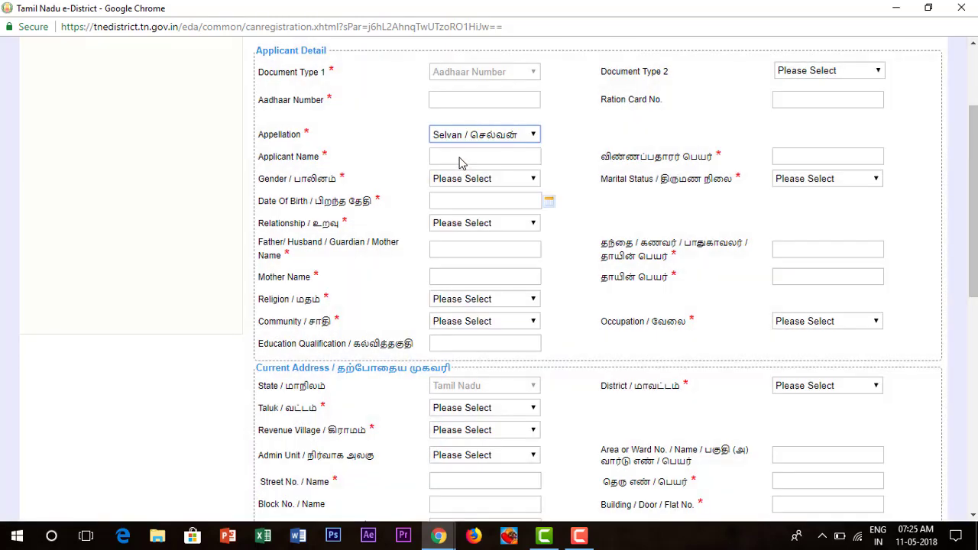
pyautogui.click(460, 158)
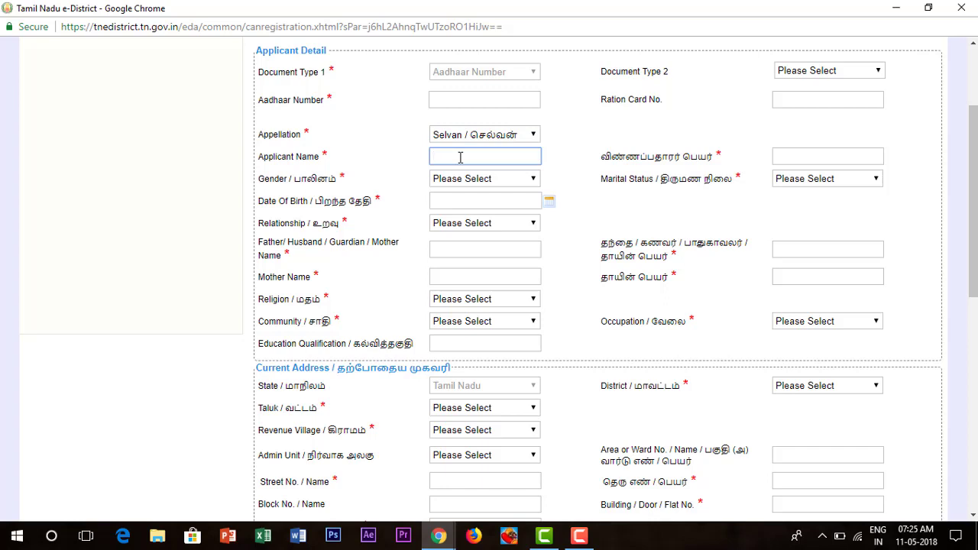
pyautogui.write('G')
pyautogui.write('okil')
pyautogui.write('ul')
pyautogui.press('BackSpace')
pyautogui.write('l')
pyautogui.click(801, 158)
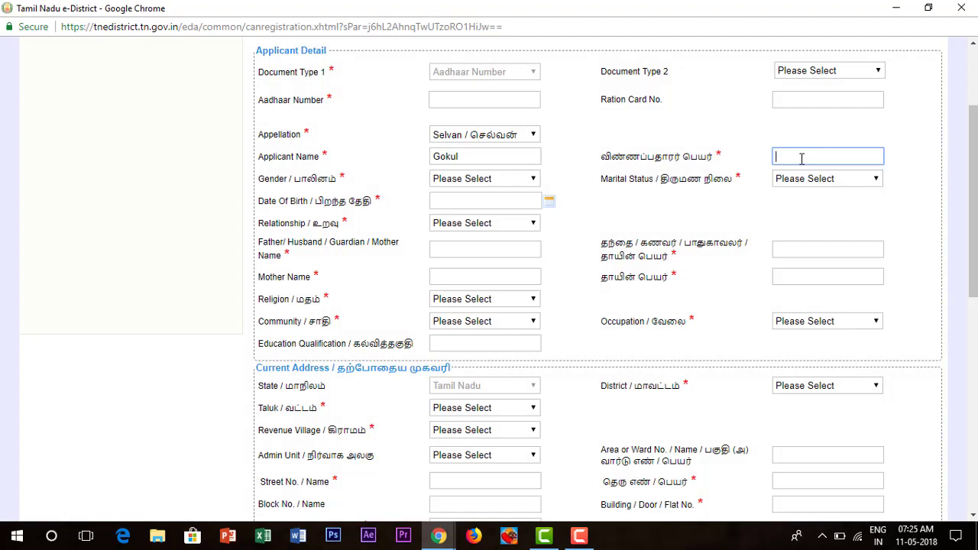
pyautogui.write('Gokul')
# - Set gender to Male and marital status to Unmarried; appellation accidentally becomes Tmt
pyautogui.click(458, 181)
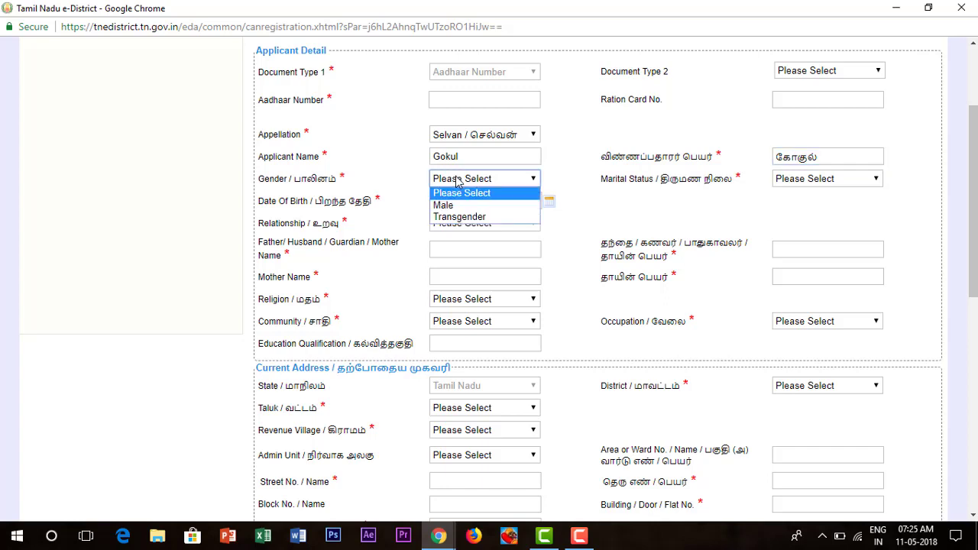
pyautogui.click(459, 206)
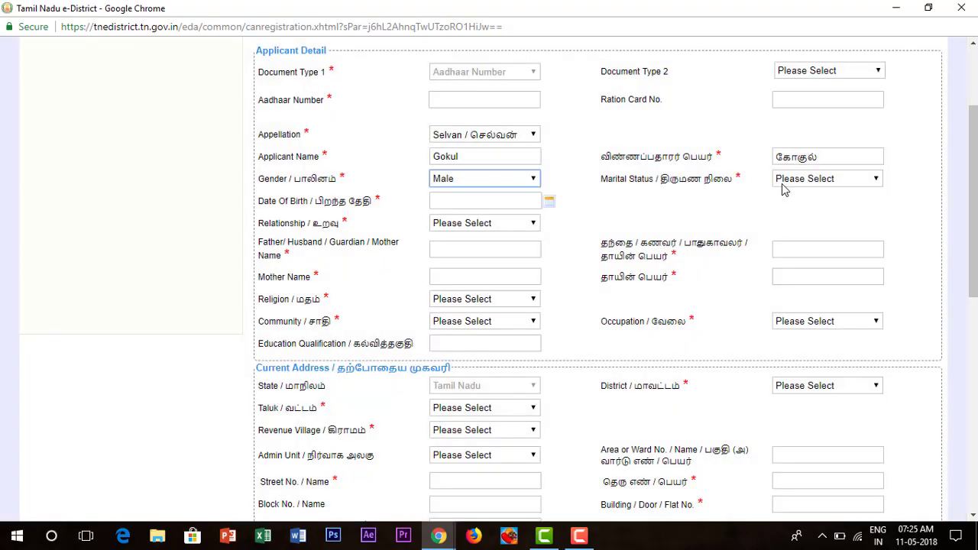
pyautogui.click(781, 183)
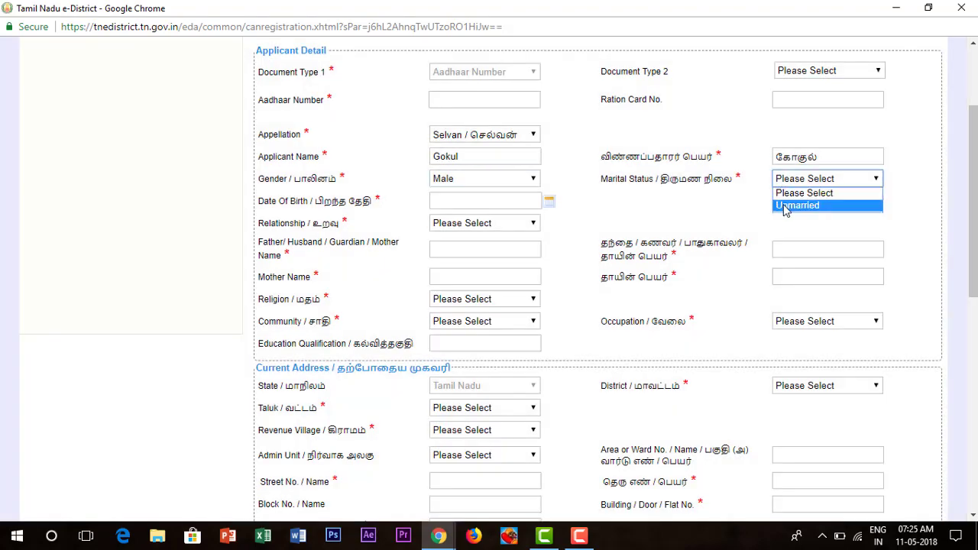
pyautogui.click(794, 206)
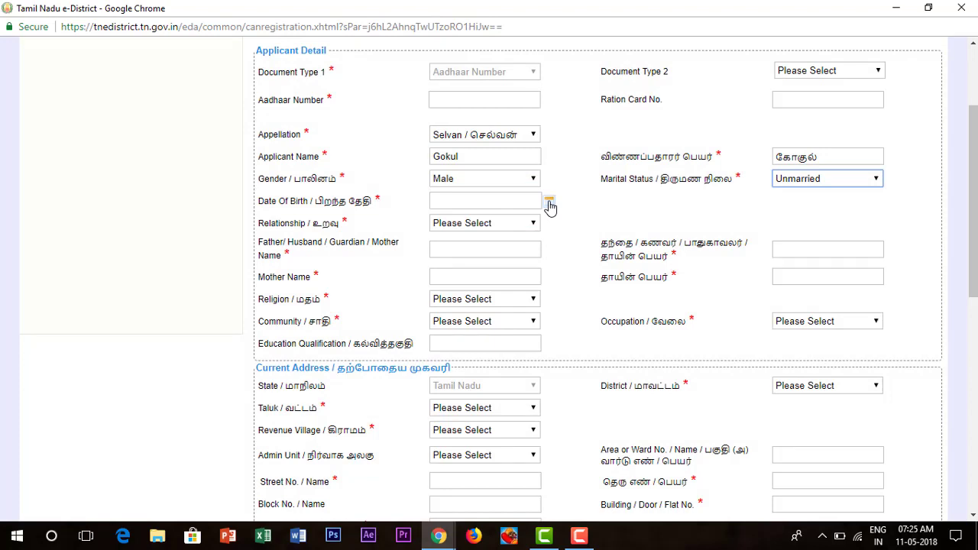
pyautogui.click(780, 184)
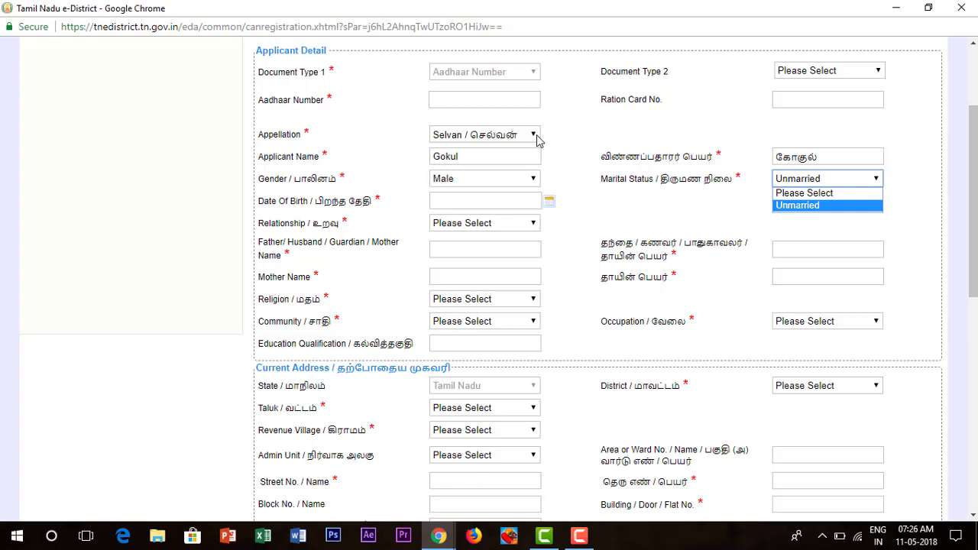
pyautogui.click(537, 138)
pyautogui.click(537, 138)
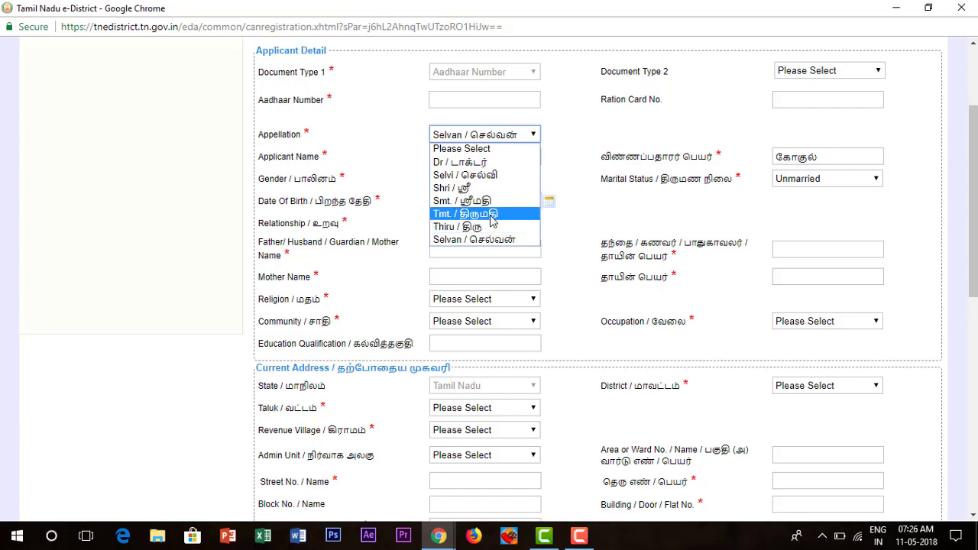
pyautogui.click(489, 213)
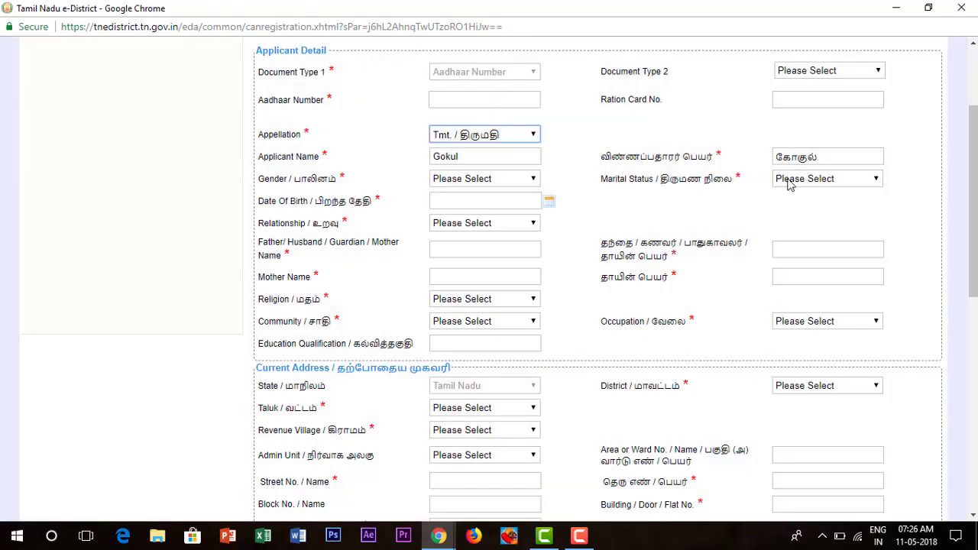
# - Restore the appellation to Selvan and reconfirm Unmarried marital status and Male gender
pyautogui.click(791, 180)
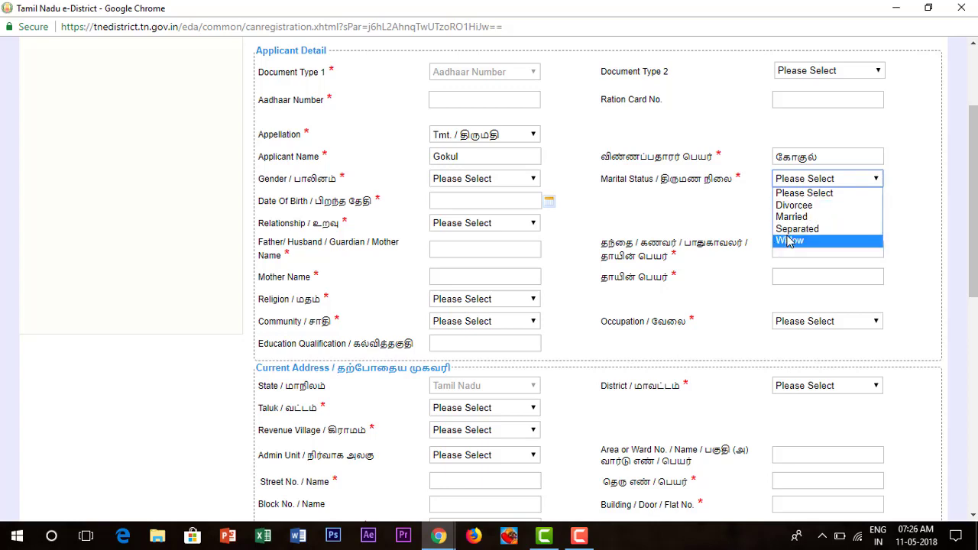
pyautogui.click(652, 206)
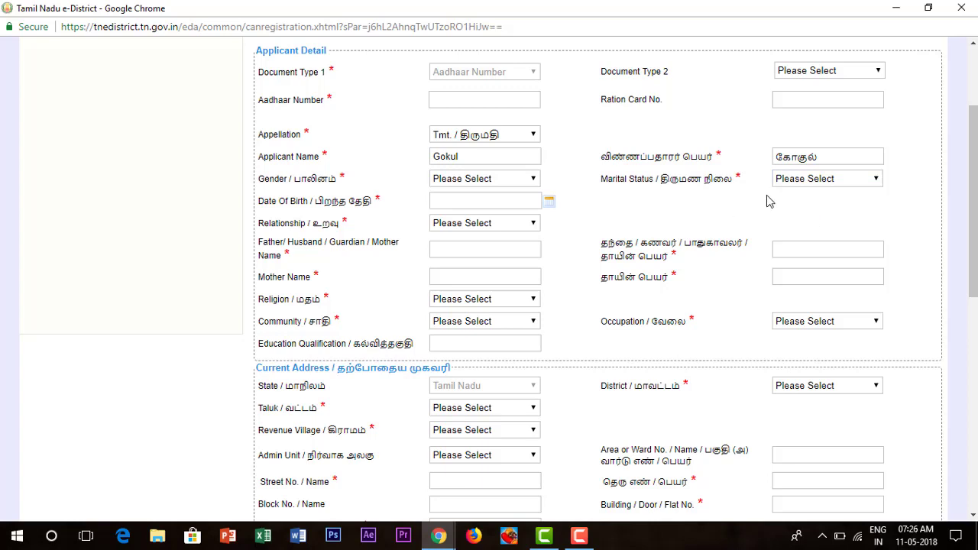
pyautogui.click(518, 141)
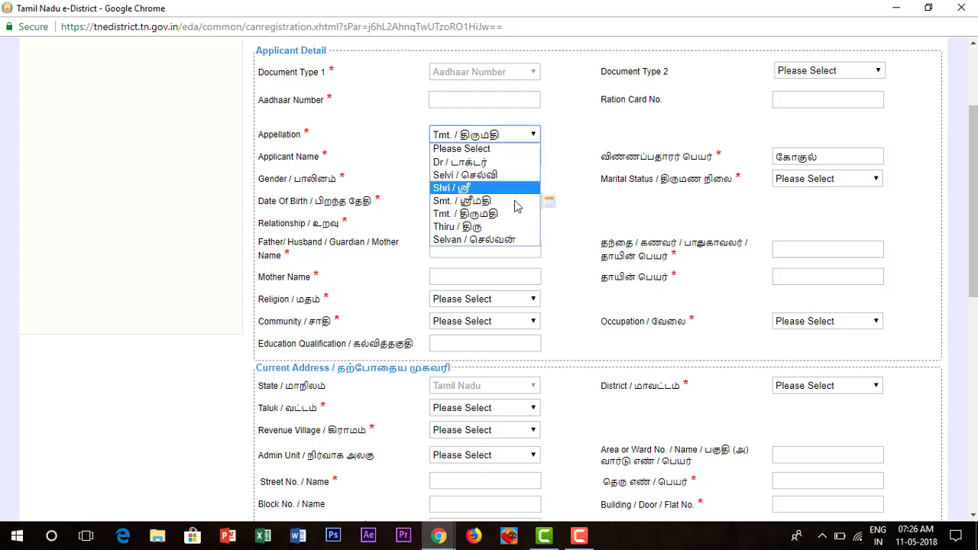
pyautogui.click(512, 240)
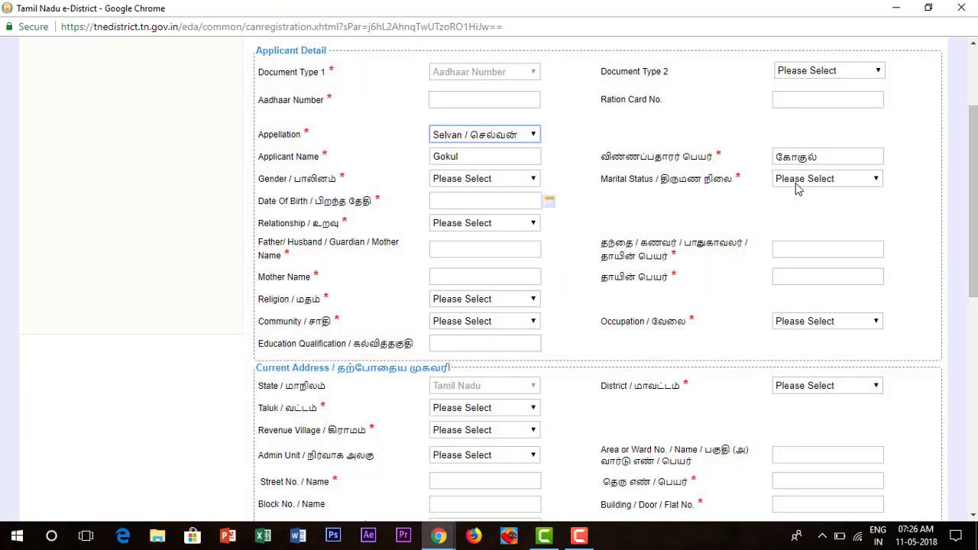
pyautogui.click(798, 187)
pyautogui.click(803, 208)
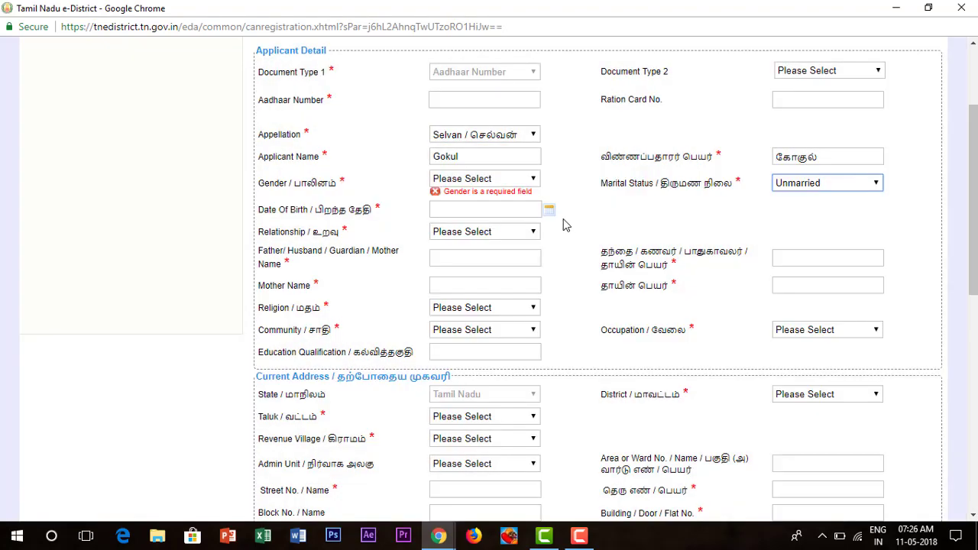
pyautogui.click(486, 181)
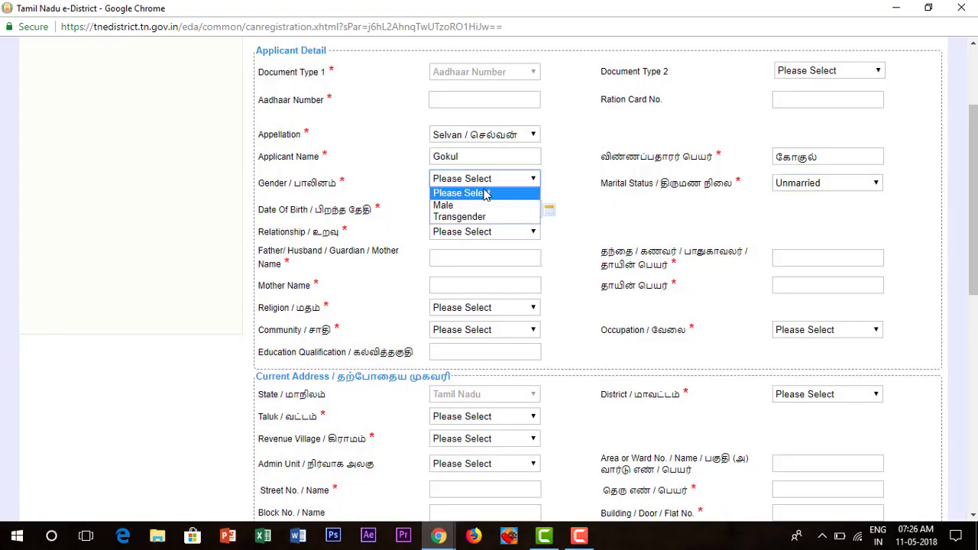
pyautogui.click(483, 203)
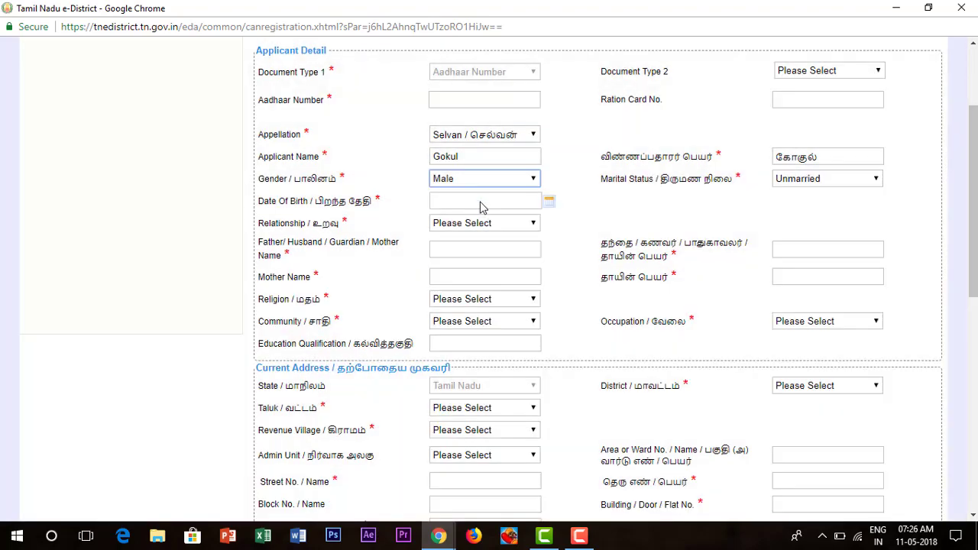
# - Pick 18 February 1997 as the date of birth in the calendar
pyautogui.click(549, 201)
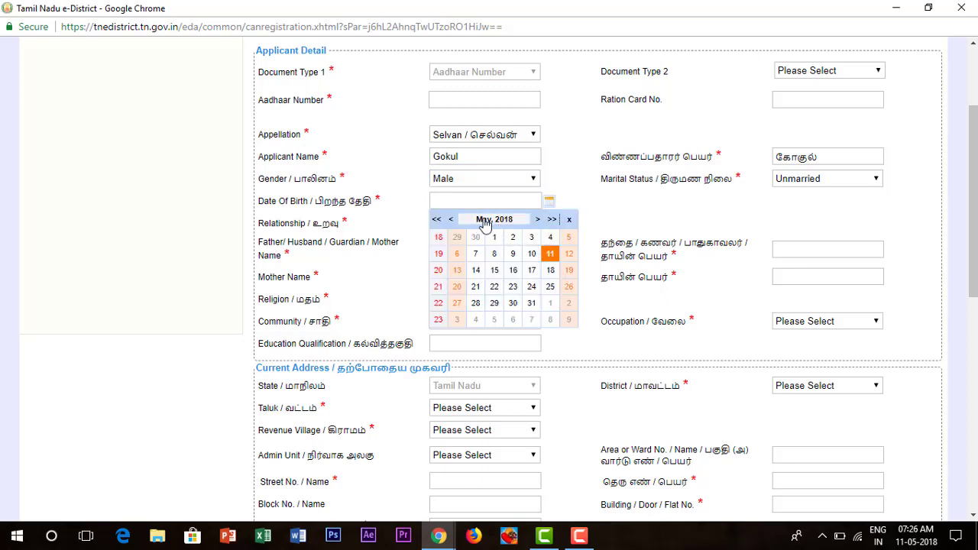
pyautogui.click(497, 221)
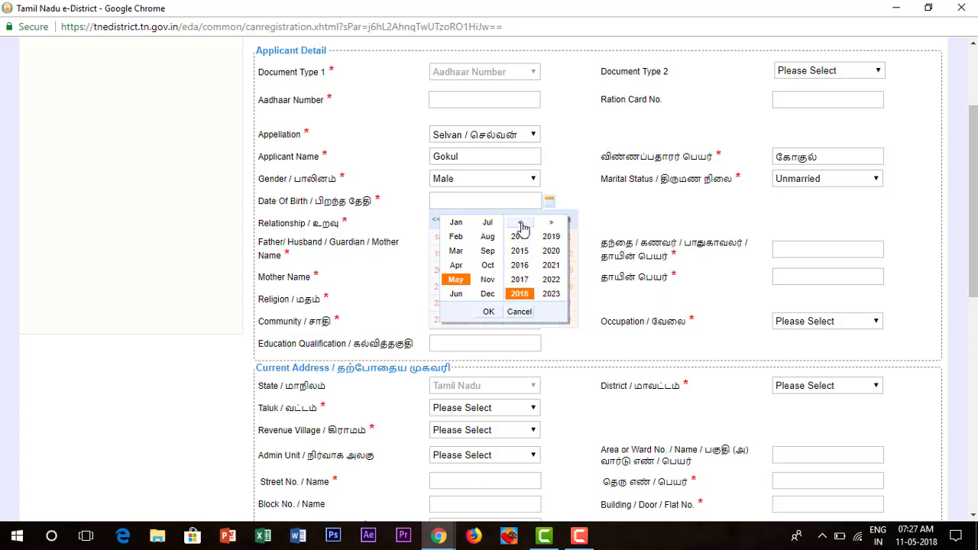
pyautogui.click(521, 224)
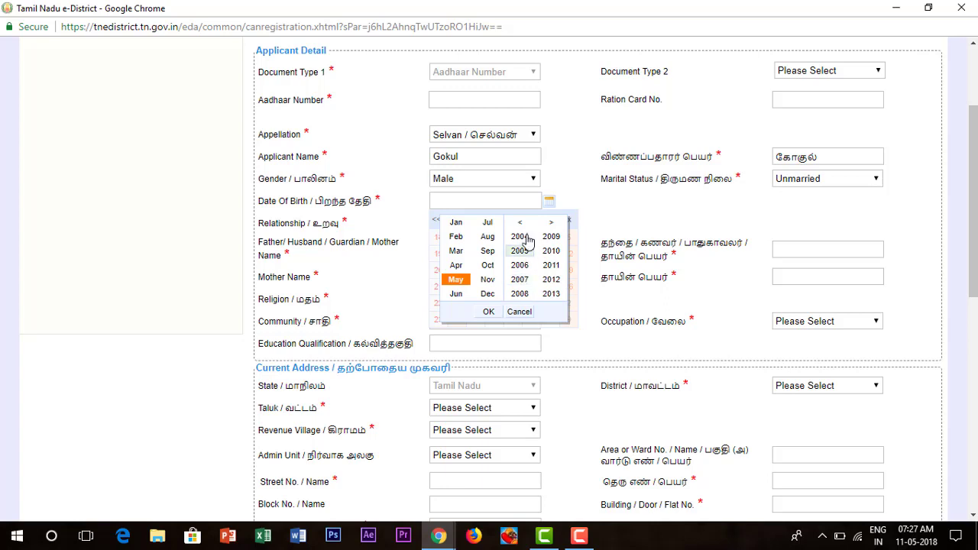
pyautogui.click(522, 223)
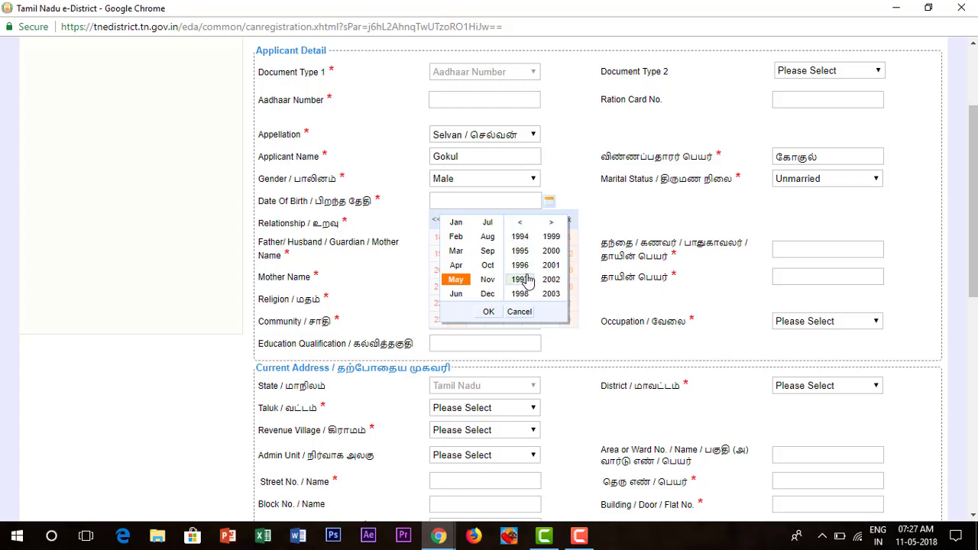
pyautogui.click(523, 280)
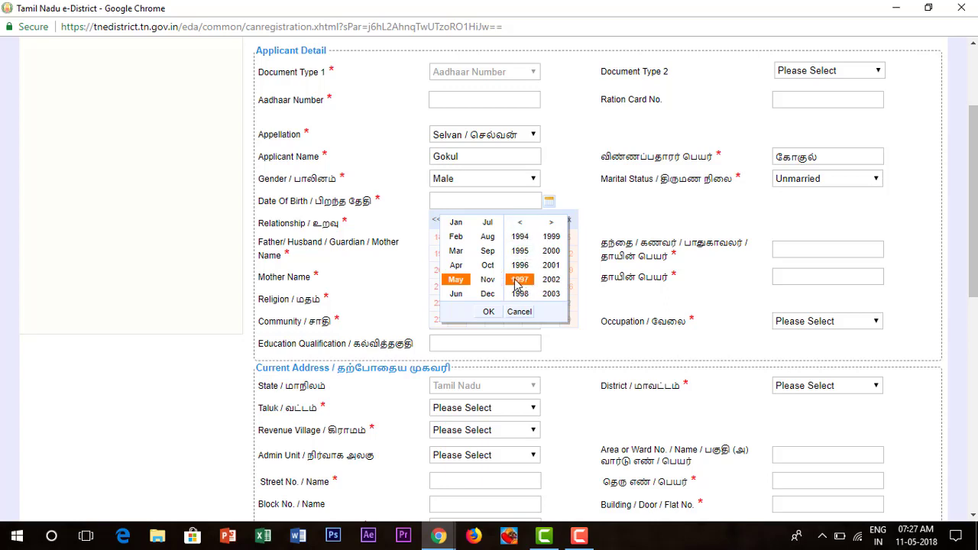
pyautogui.click(455, 238)
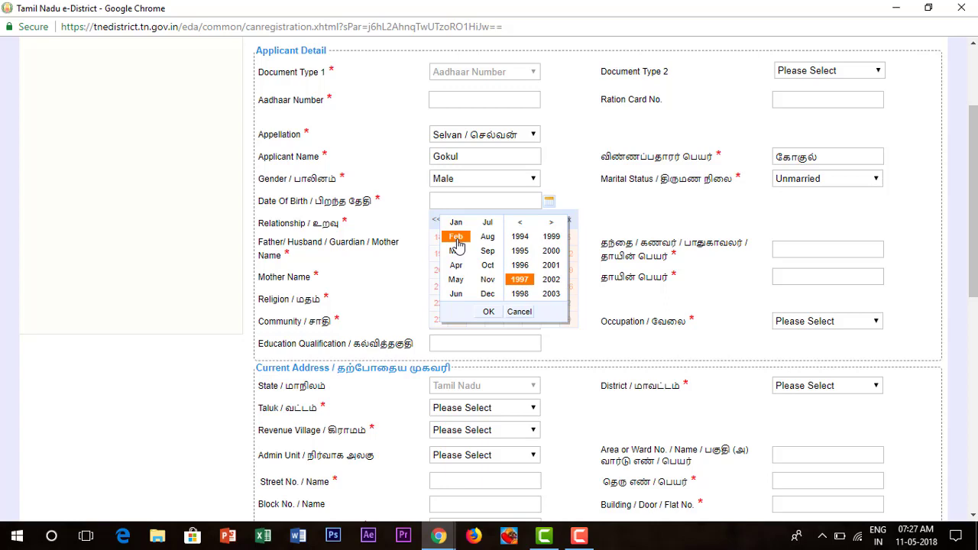
pyautogui.click(489, 312)
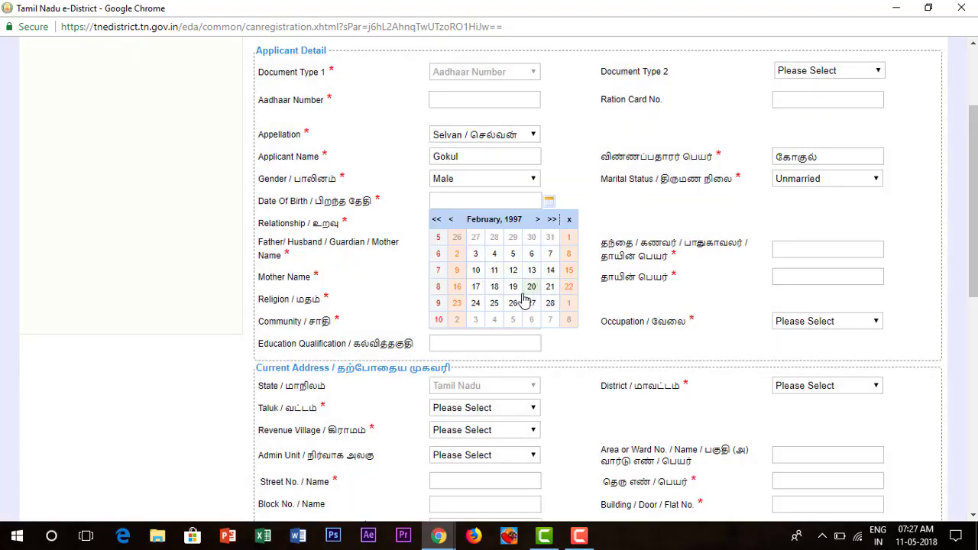
pyautogui.click(495, 286)
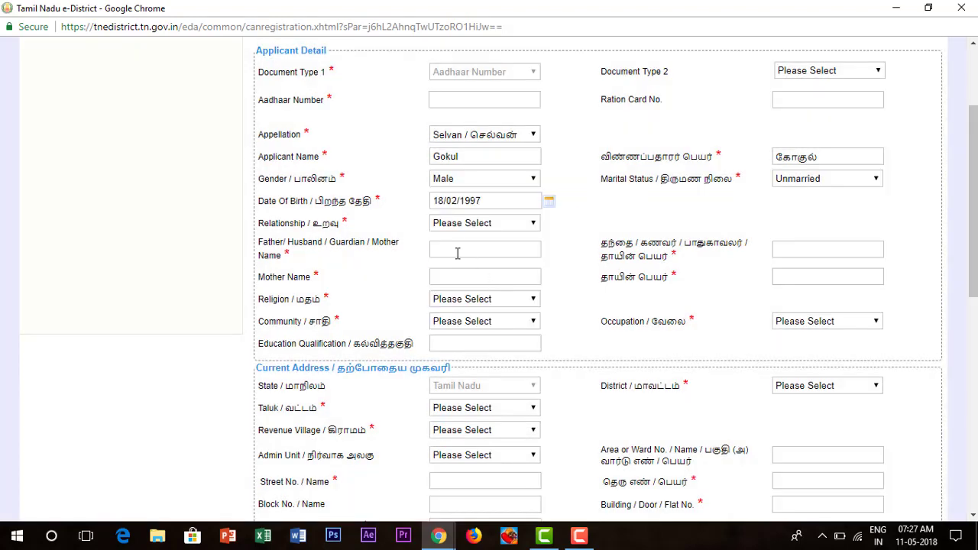
pyautogui.click(509, 226)
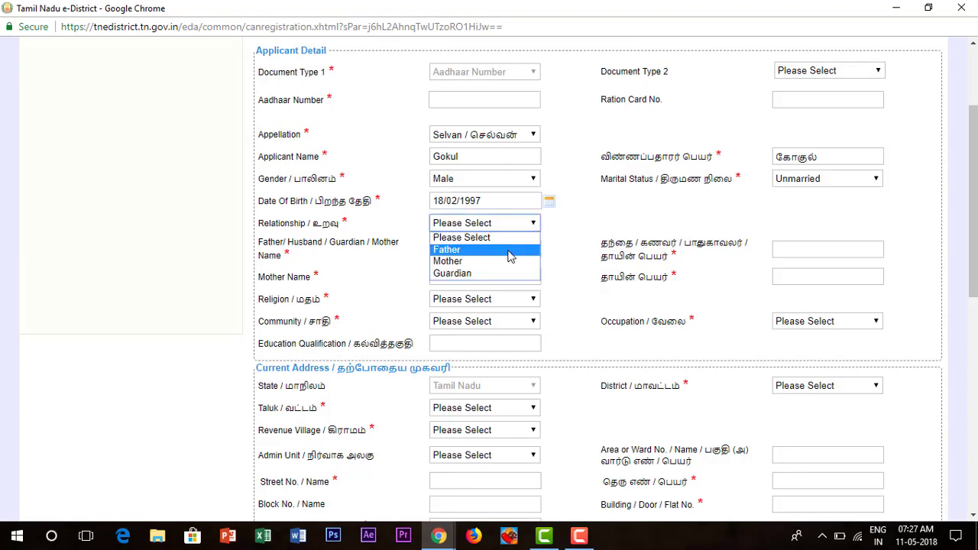
# - Set Relationship to Father and enter the father's name in English and Tamil
pyautogui.click(511, 252)
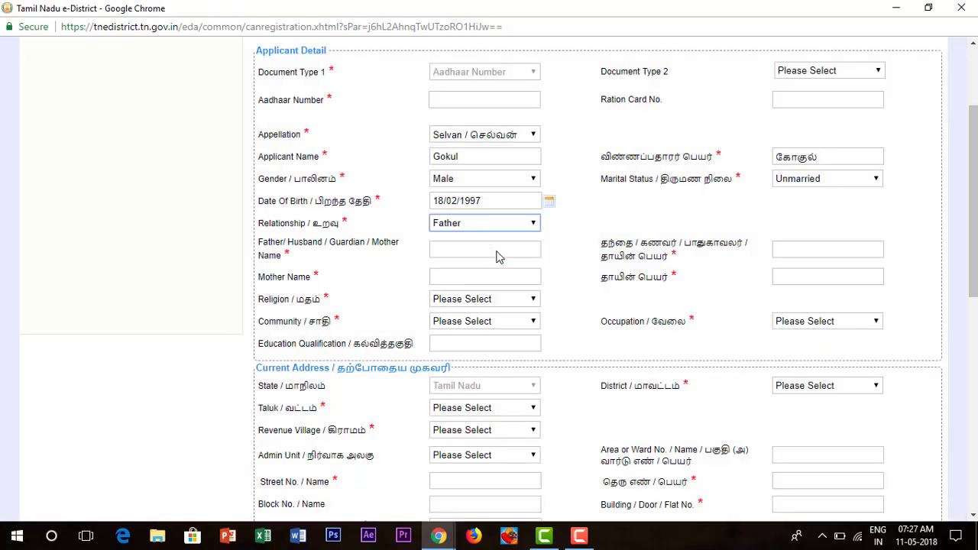
pyautogui.click(497, 251)
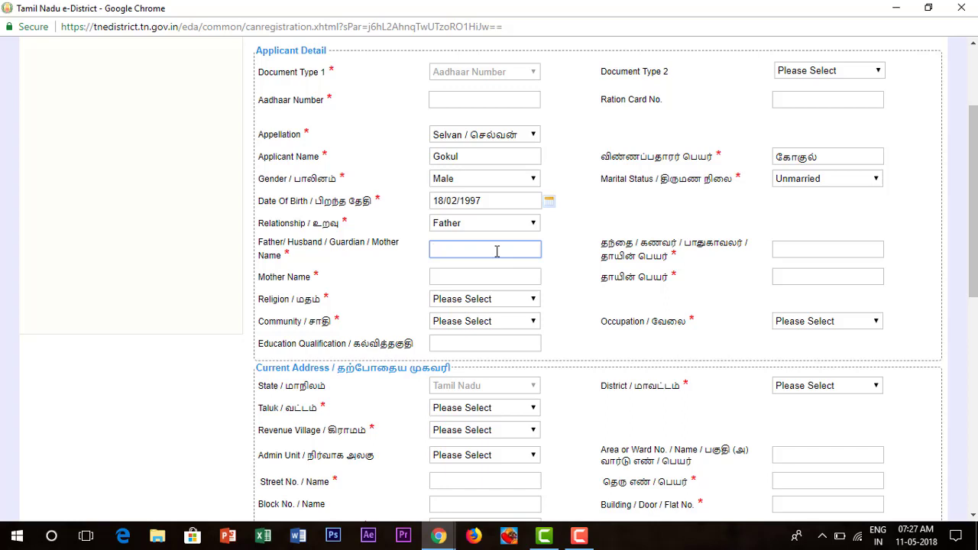
pyautogui.write('Raja')
pyautogui.click(829, 249)
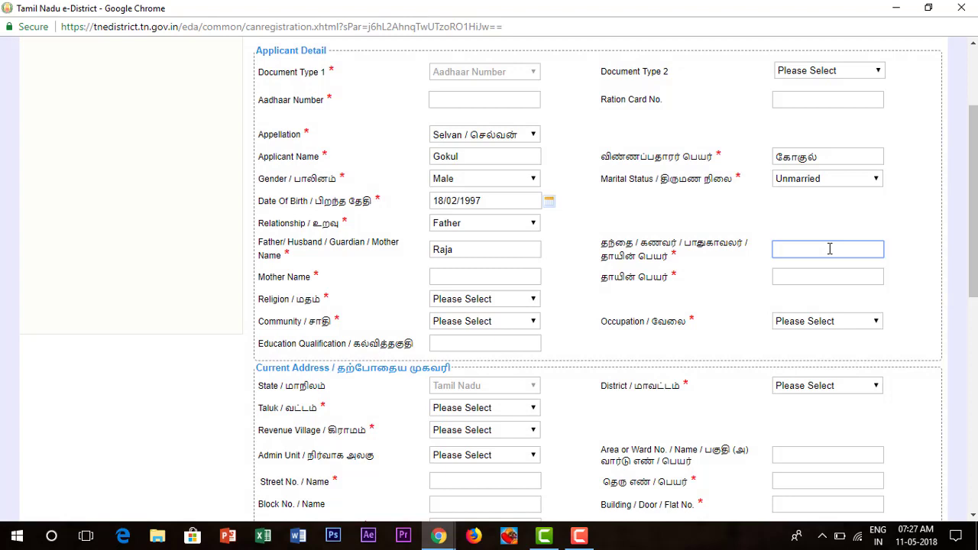
pyautogui.write('Raja')
# - Enter the mother's name in both the English and Tamil name fields
pyautogui.click(486, 276)
pyautogui.write('Ra')
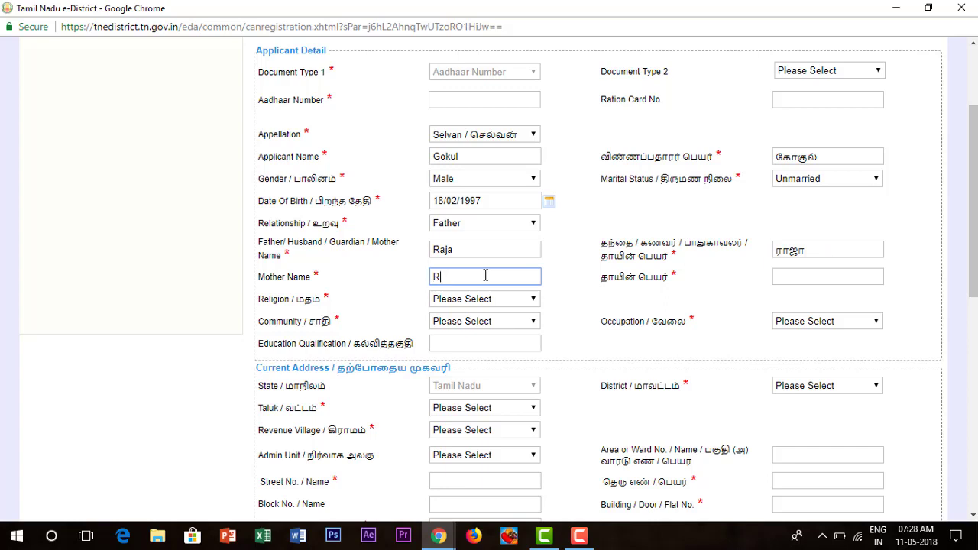
pyautogui.write('ni')
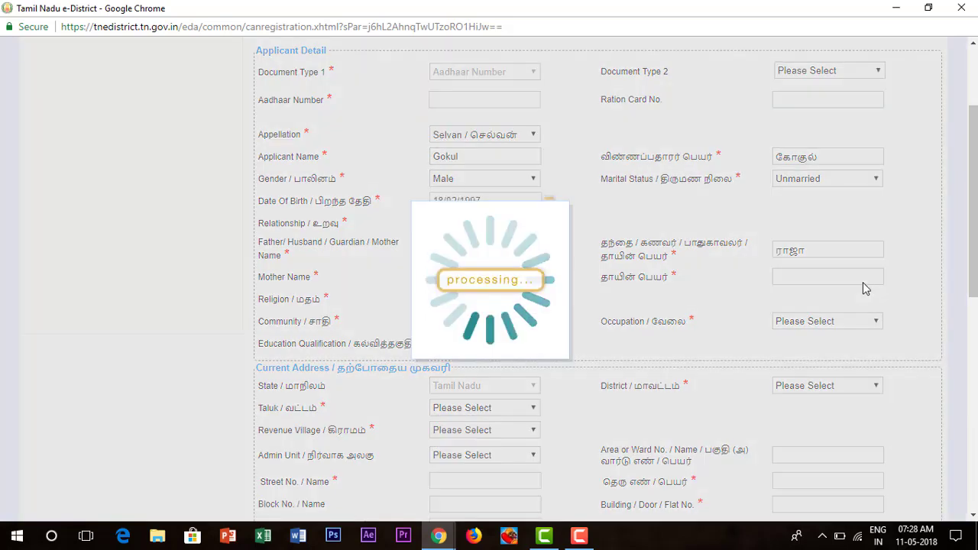
pyautogui.click(863, 281)
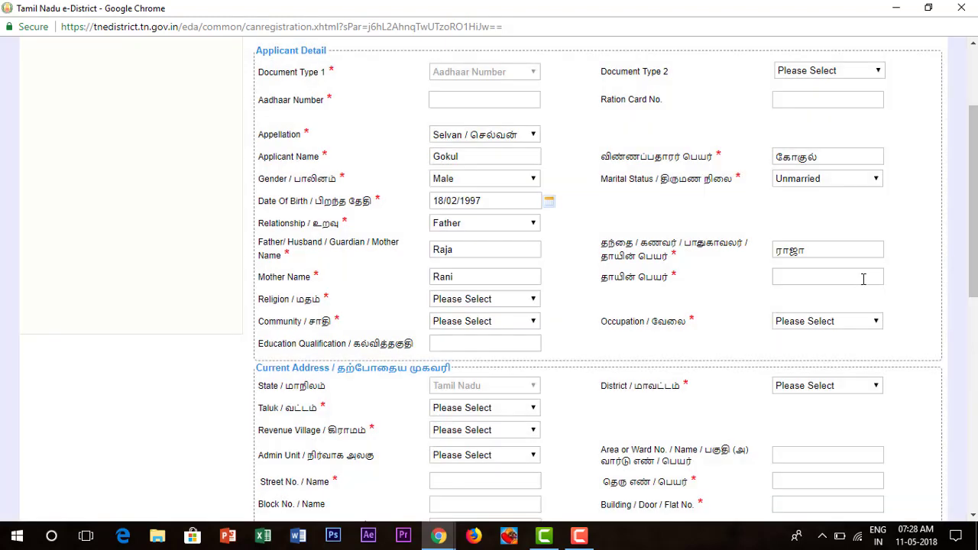
pyautogui.write('Rani')
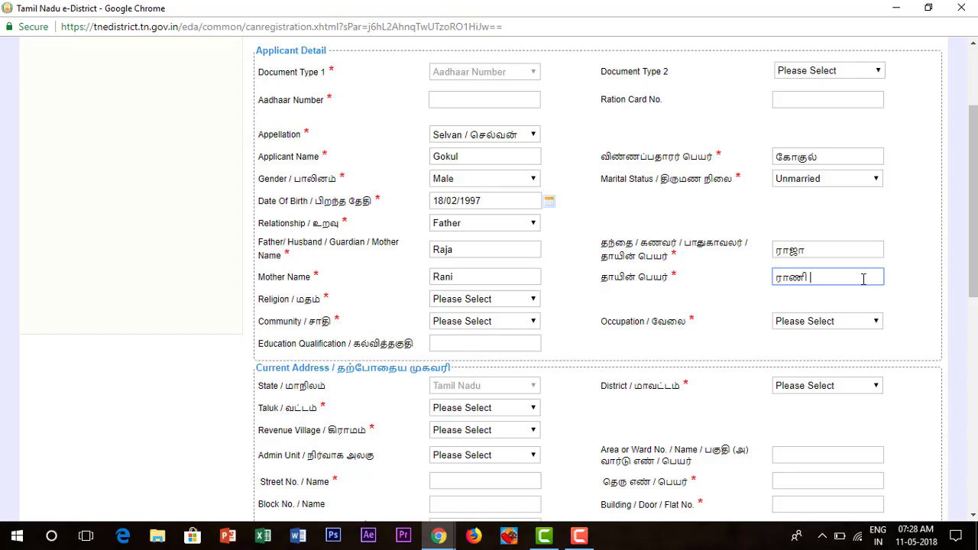
# - Choose religion Hindu, community MBC and occupation Farmers, Fisherman, Hunters, Loggers etc & related workers
pyautogui.click(471, 302)
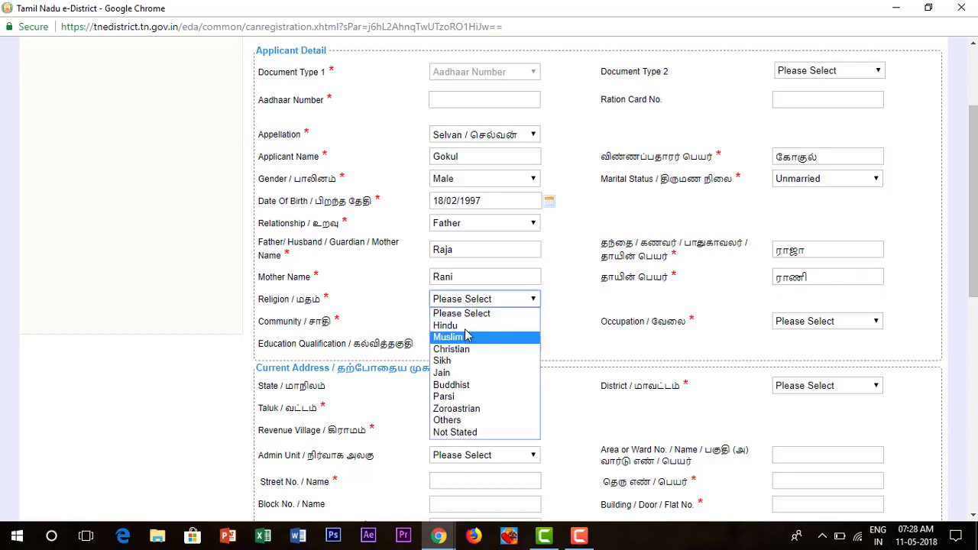
pyautogui.click(464, 327)
pyautogui.scroll(-2, 512, 212)
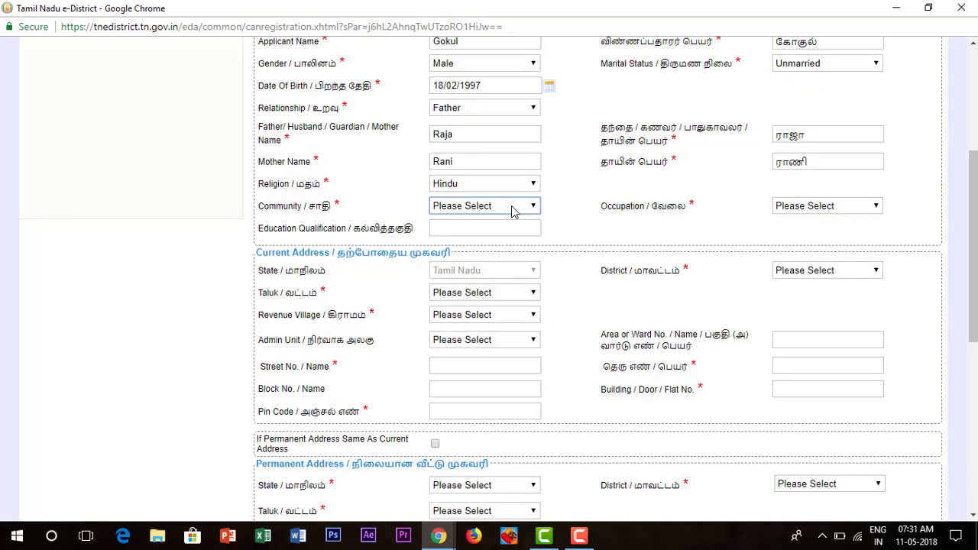
pyautogui.click(512, 211)
pyautogui.click(506, 256)
pyautogui.click(790, 208)
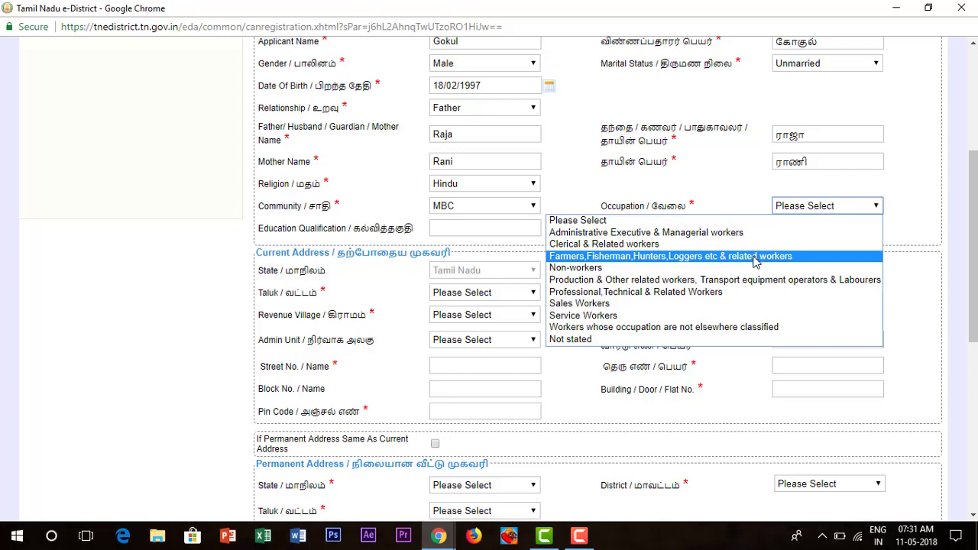
pyautogui.click(755, 259)
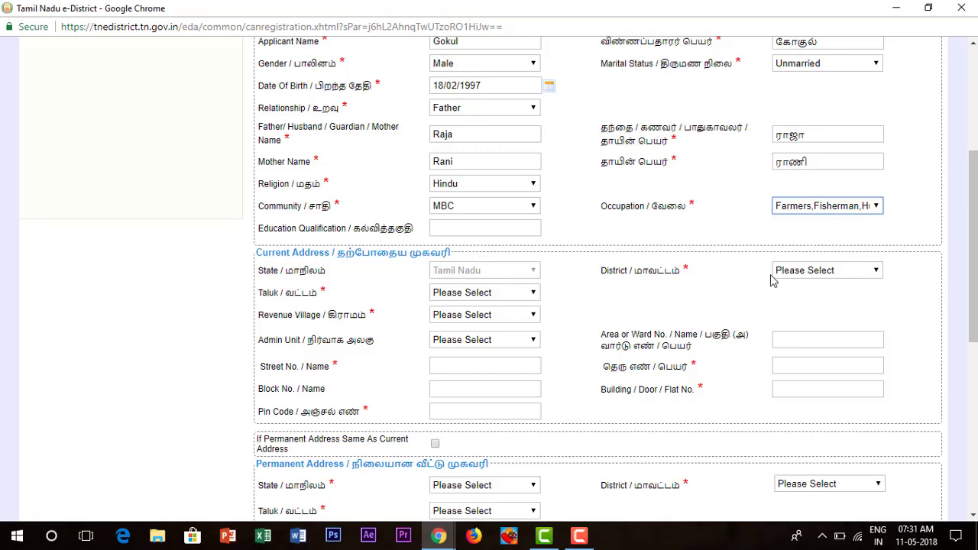
# - Set district Kancheepuram, taluk MADHURANTAKAM and revenue village Killathivakkam for the current address
pyautogui.click(842, 276)
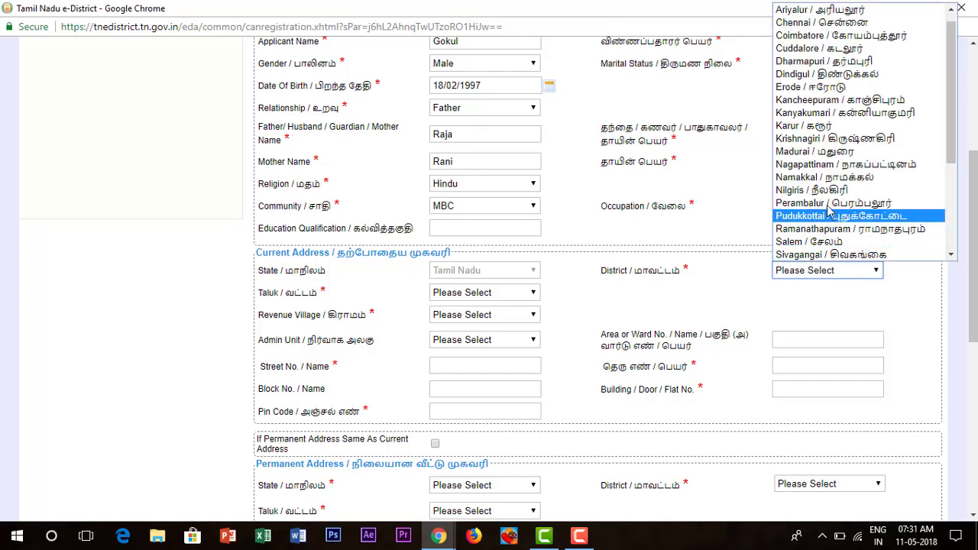
pyautogui.click(823, 100)
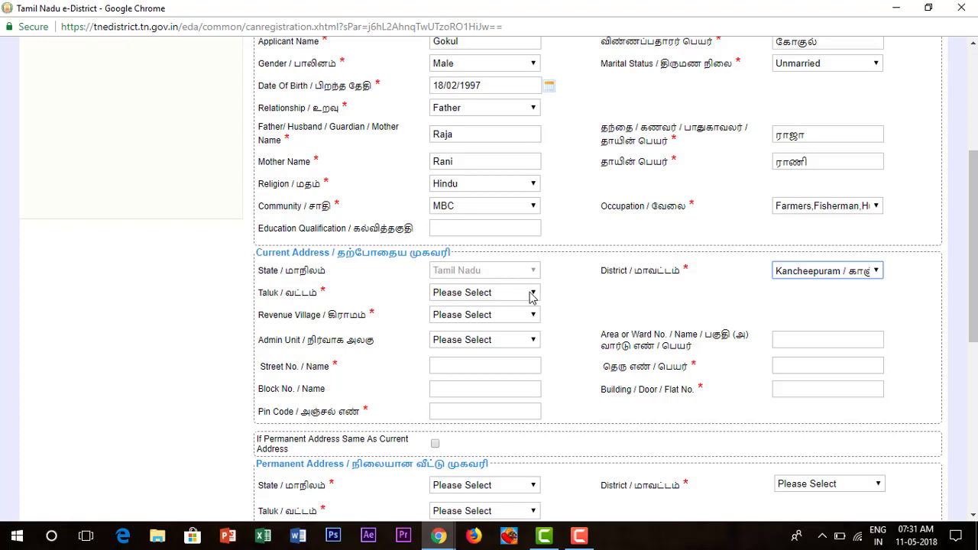
pyautogui.click(533, 295)
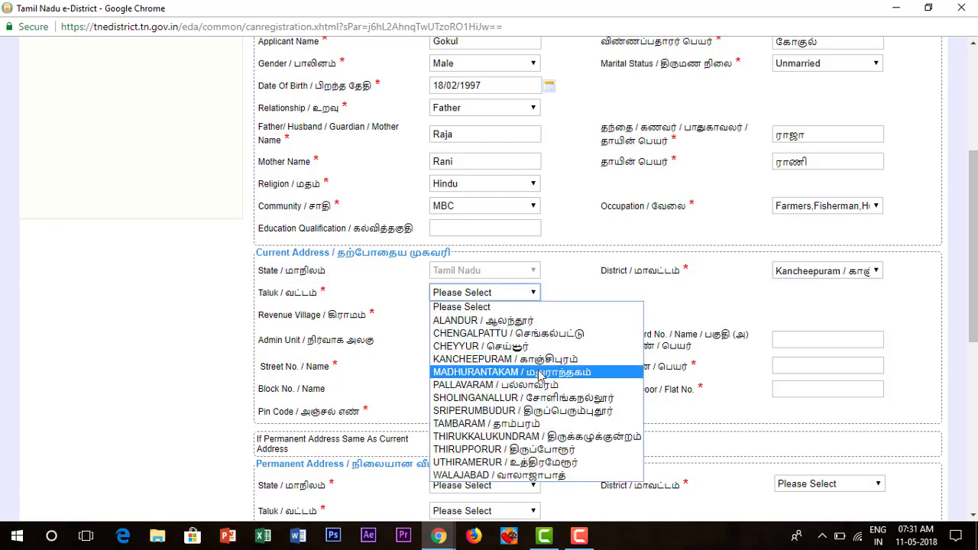
pyautogui.click(541, 372)
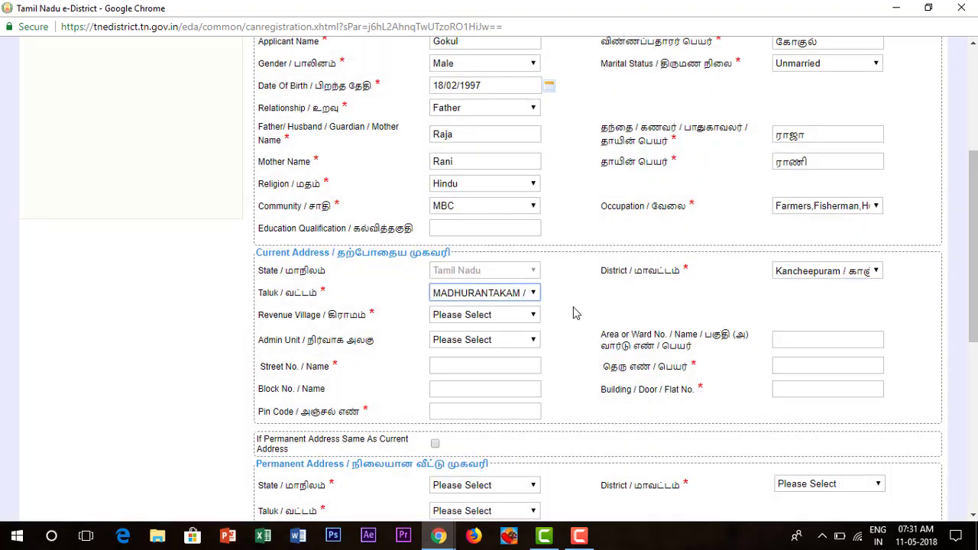
pyautogui.click(522, 315)
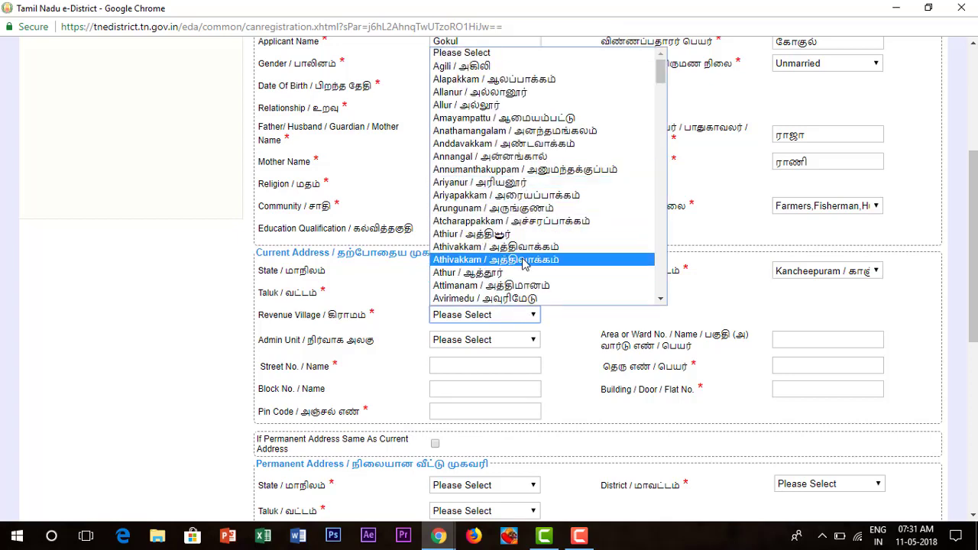
pyautogui.write('ki')
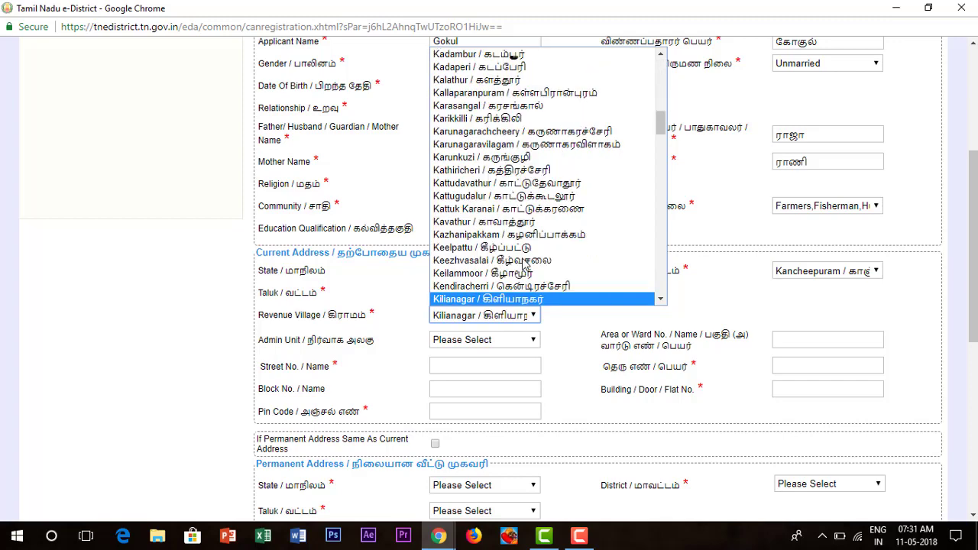
pyautogui.press('Down')
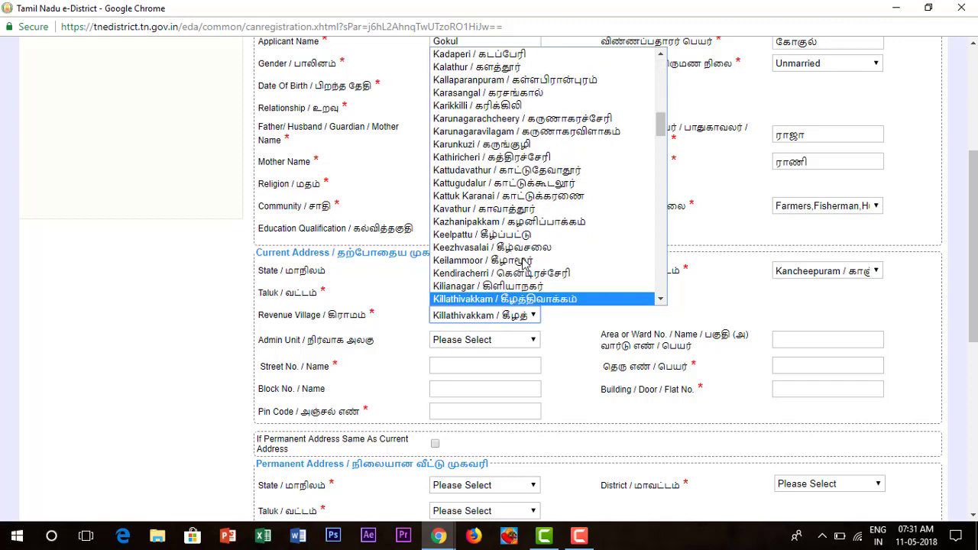
pyautogui.press('Return')
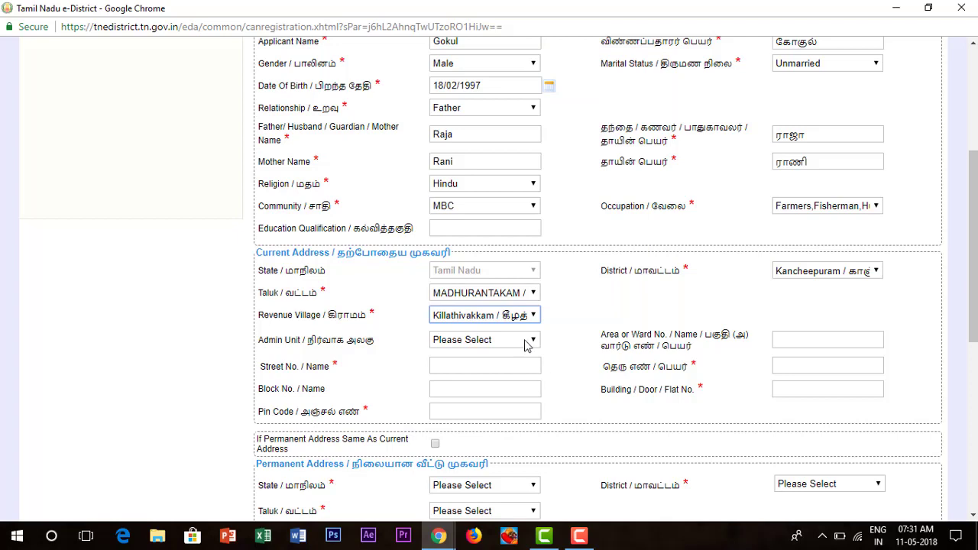
# - Choose ACHARAPAKKAM as the current address admin unit
pyautogui.click(526, 345)
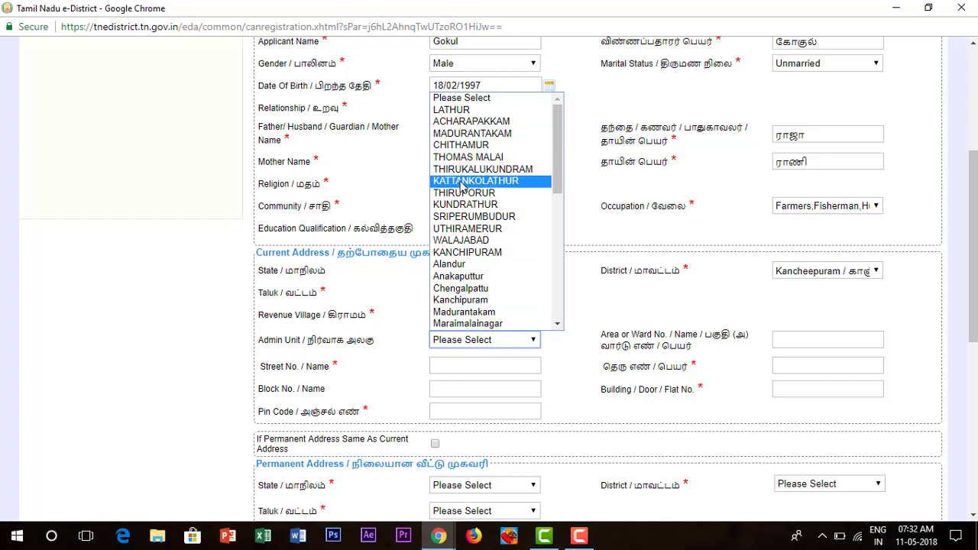
pyautogui.click(585, 306)
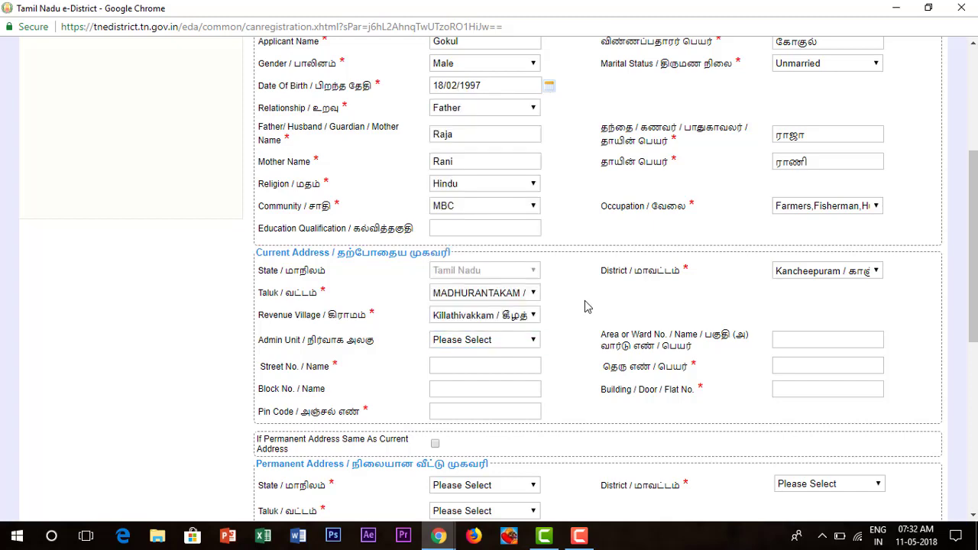
pyautogui.scroll(-1, 585, 306)
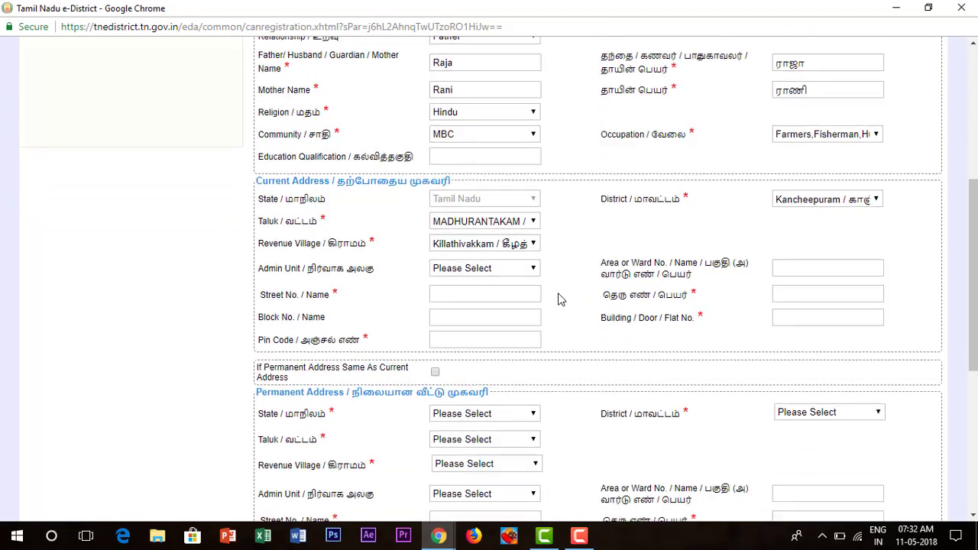
pyautogui.click(524, 271)
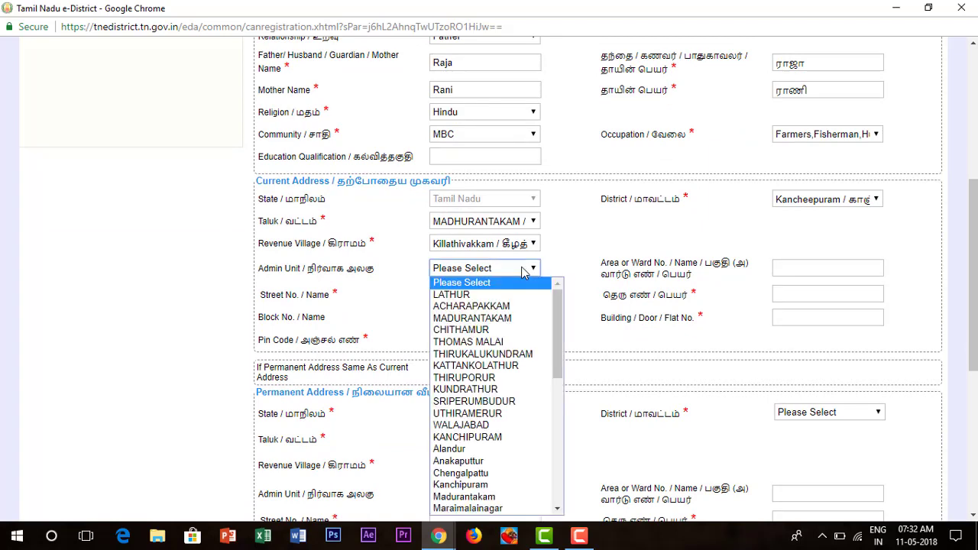
pyautogui.click(509, 307)
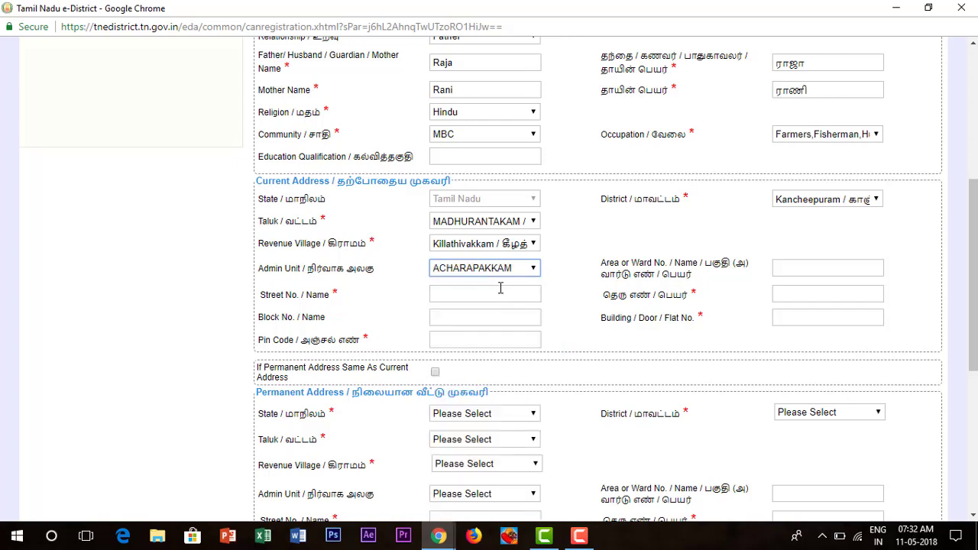
# - Enter the street name in the English and Tamil street fields
pyautogui.click(500, 287)
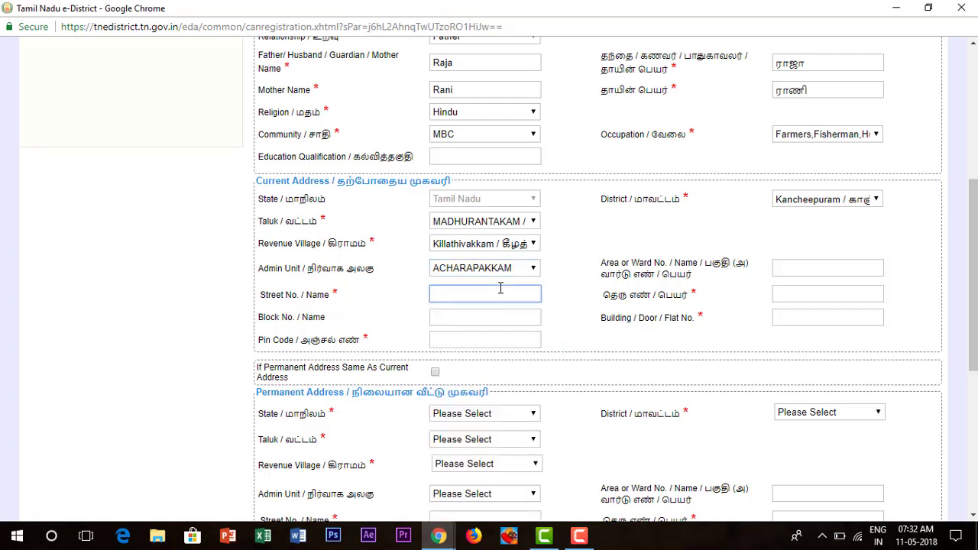
pyautogui.write('S')
pyautogui.press('BackSpace')
pyautogui.write('Mettu Steer')
pyautogui.press('BackSpace')
pyautogui.write('t')
pyautogui.click(799, 293)
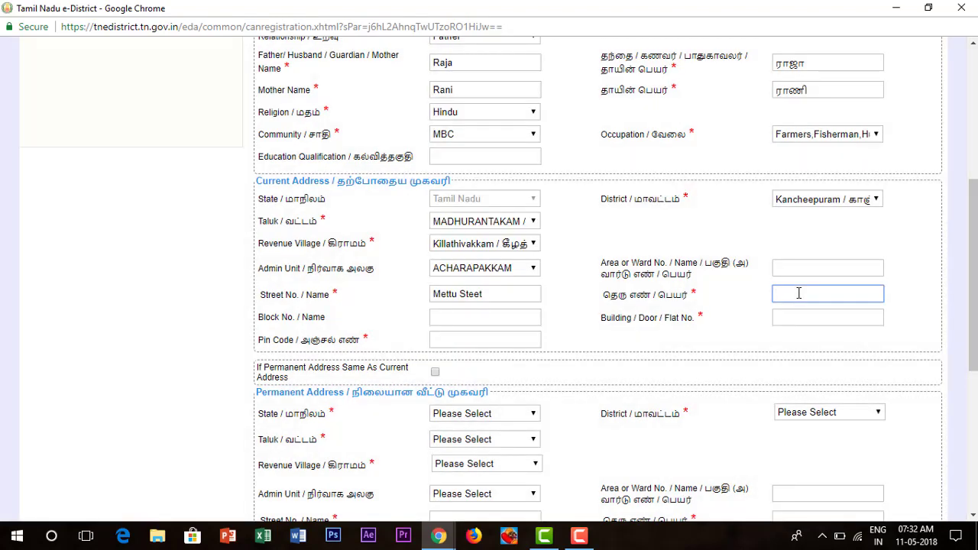
pyautogui.scroll(-6, 843, 308)
pyautogui.scroll(6, 828, 295)
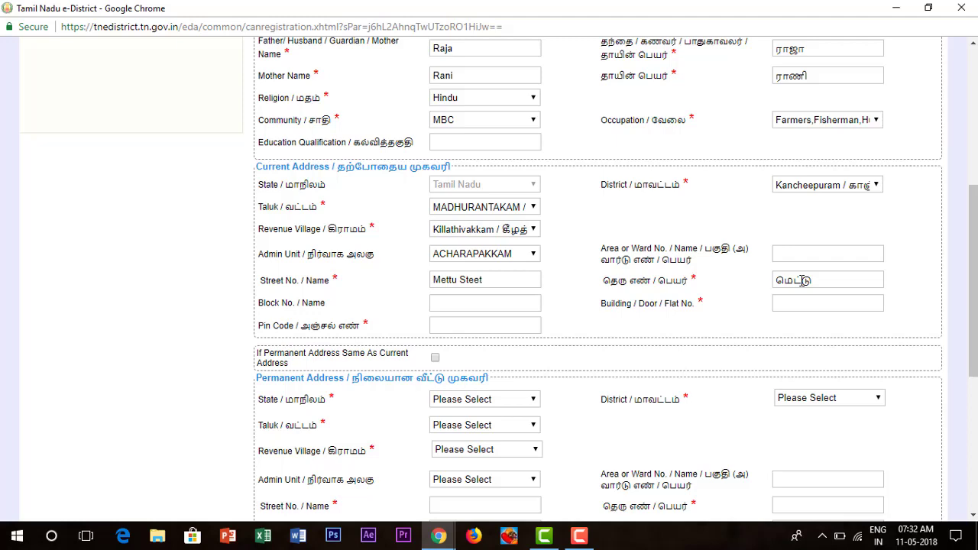
pyautogui.scroll(-3, 973, 367)
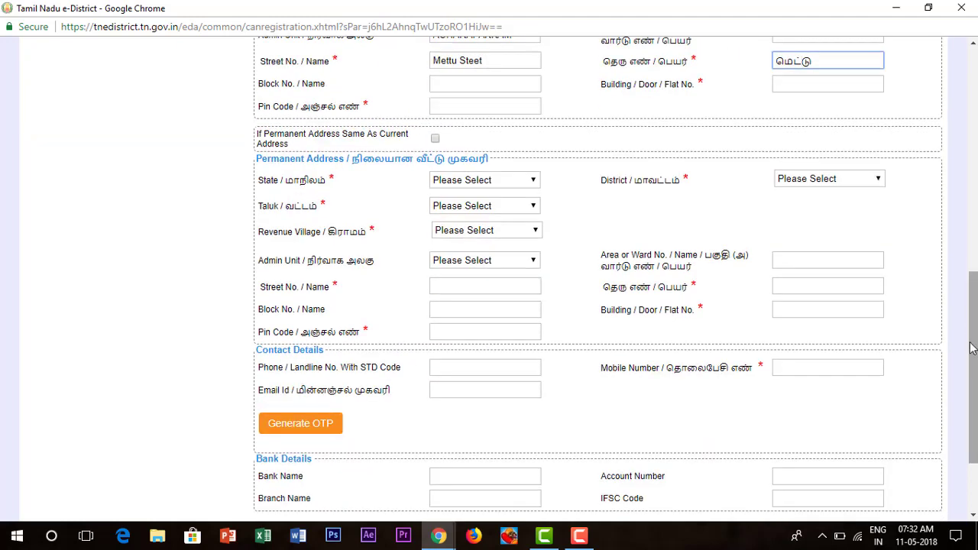
pyautogui.scroll(-2, 972, 348)
pyautogui.scroll(5, 856, 281)
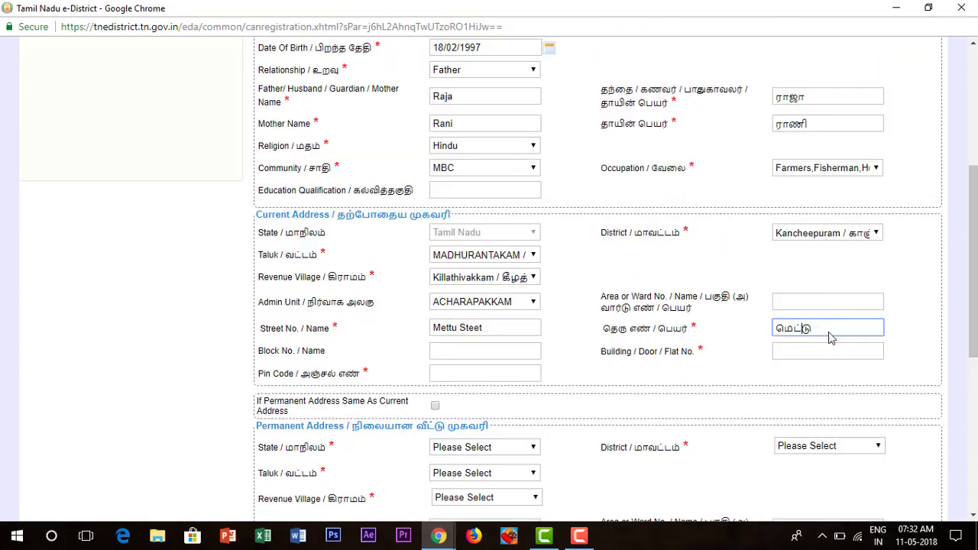
# - Fill in the address pin code and the building/door/flat number
pyautogui.click(506, 378)
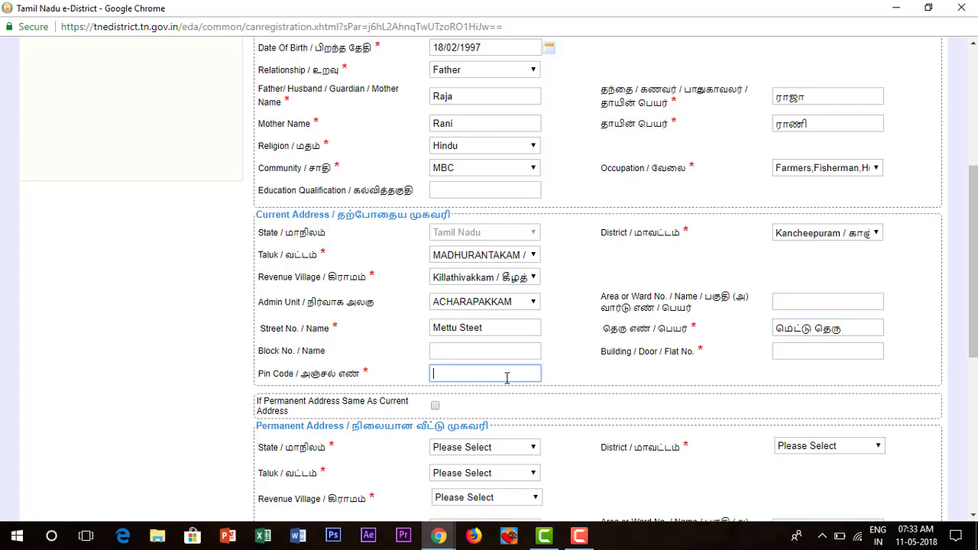
pyautogui.click(811, 354)
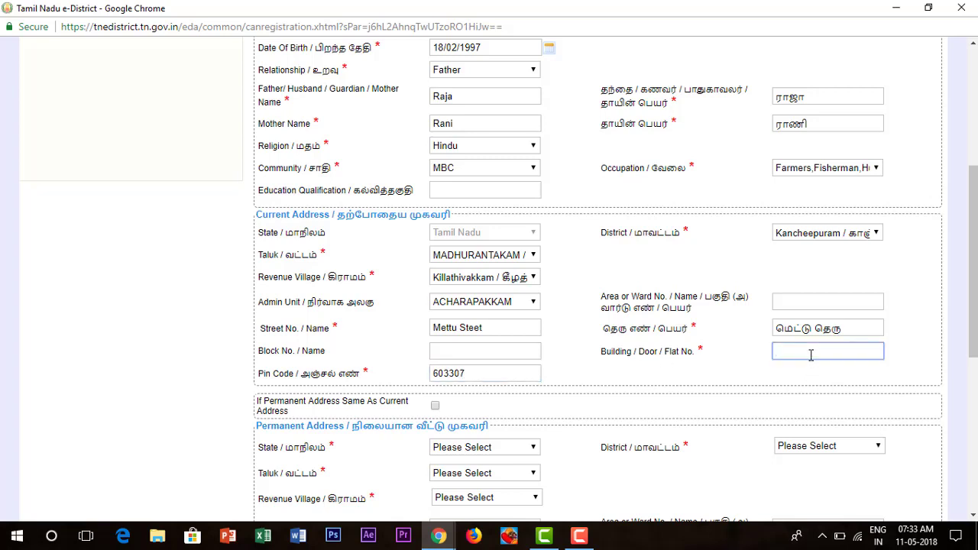
pyautogui.scroll(-1, 463, 419)
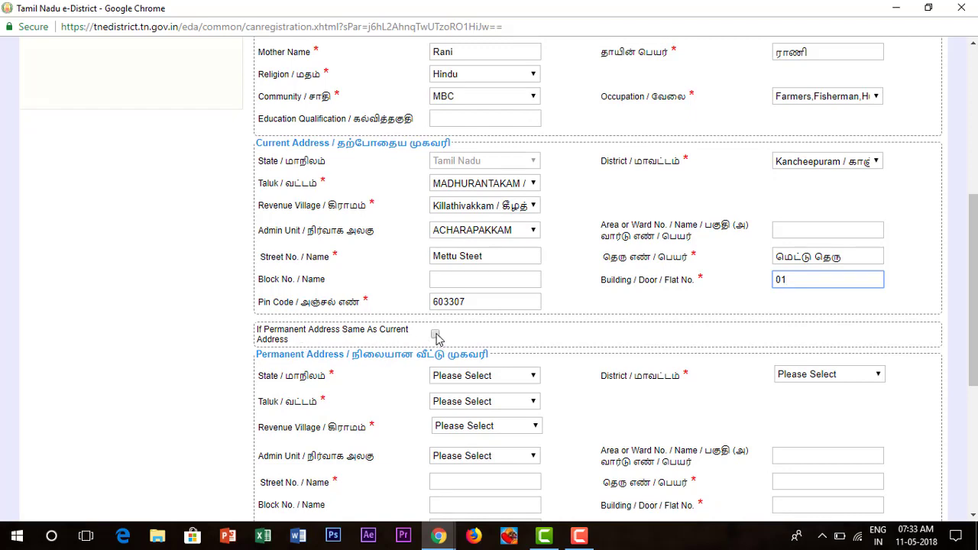
# - Tick 'If Permanent Address Same As Current Address' and fill in the applicant's mobile number
pyautogui.click(435, 336)
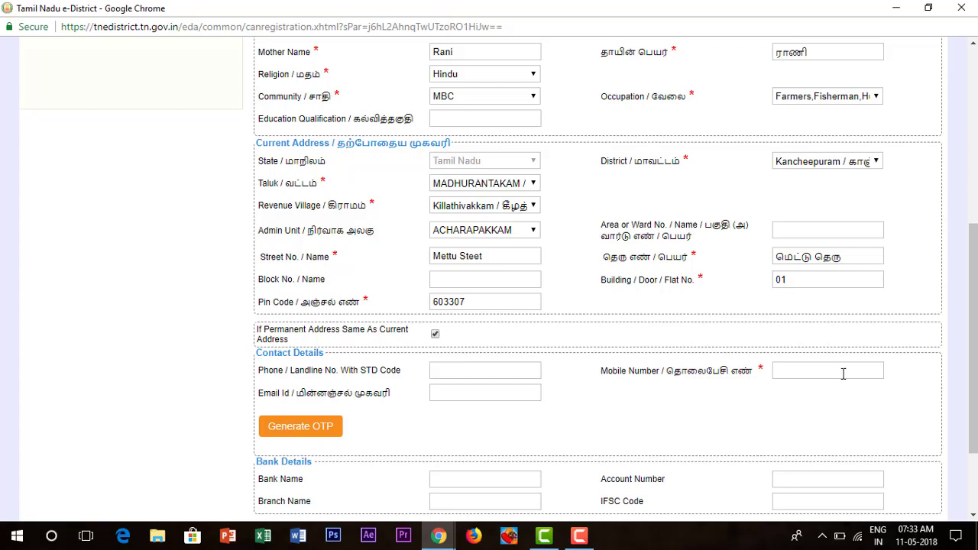
pyautogui.click(844, 374)
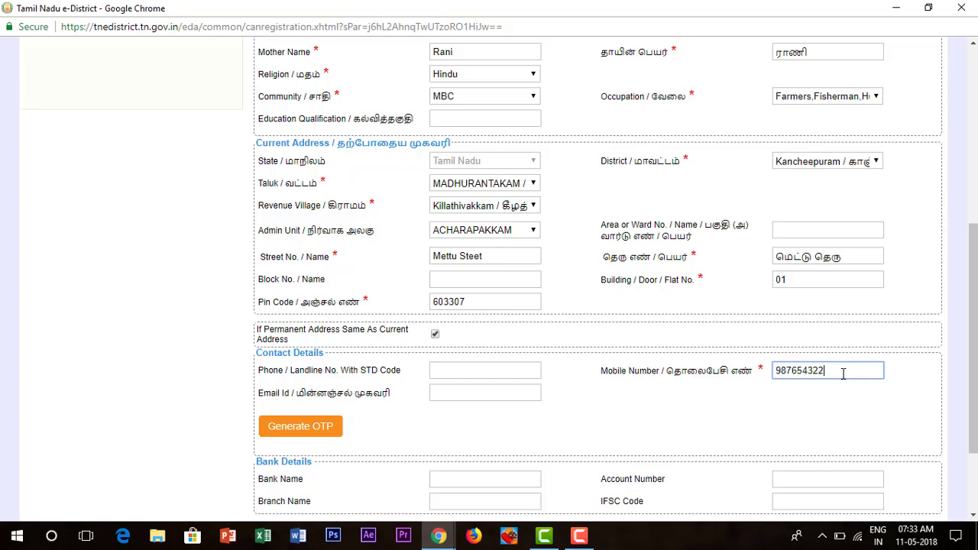
pyautogui.scroll(-2, 319, 413)
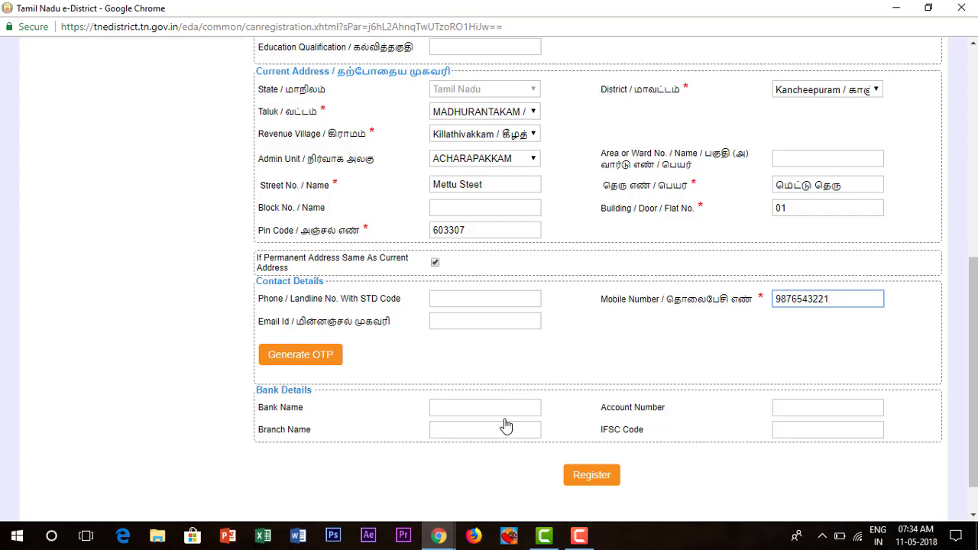
pyautogui.scroll(3, 497, 413)
pyautogui.scroll(-4, 498, 416)
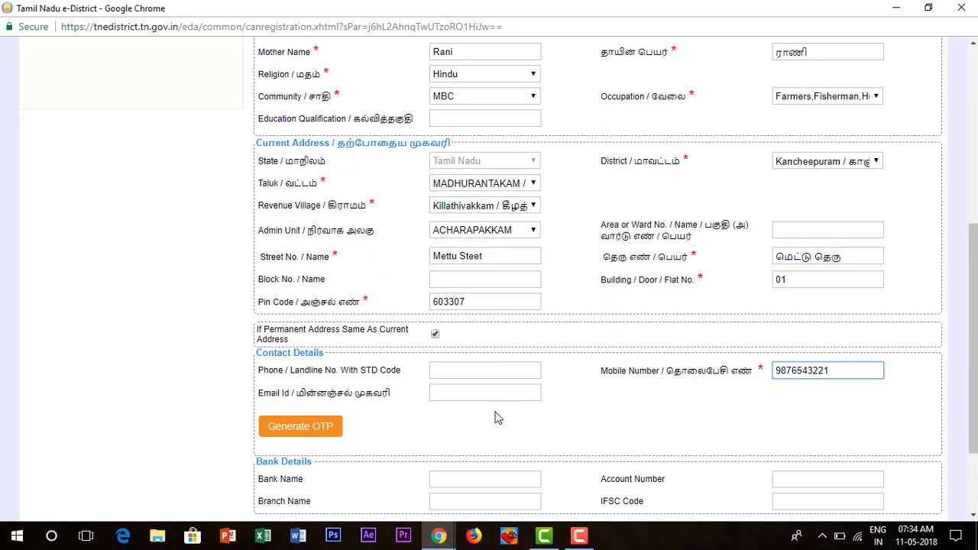